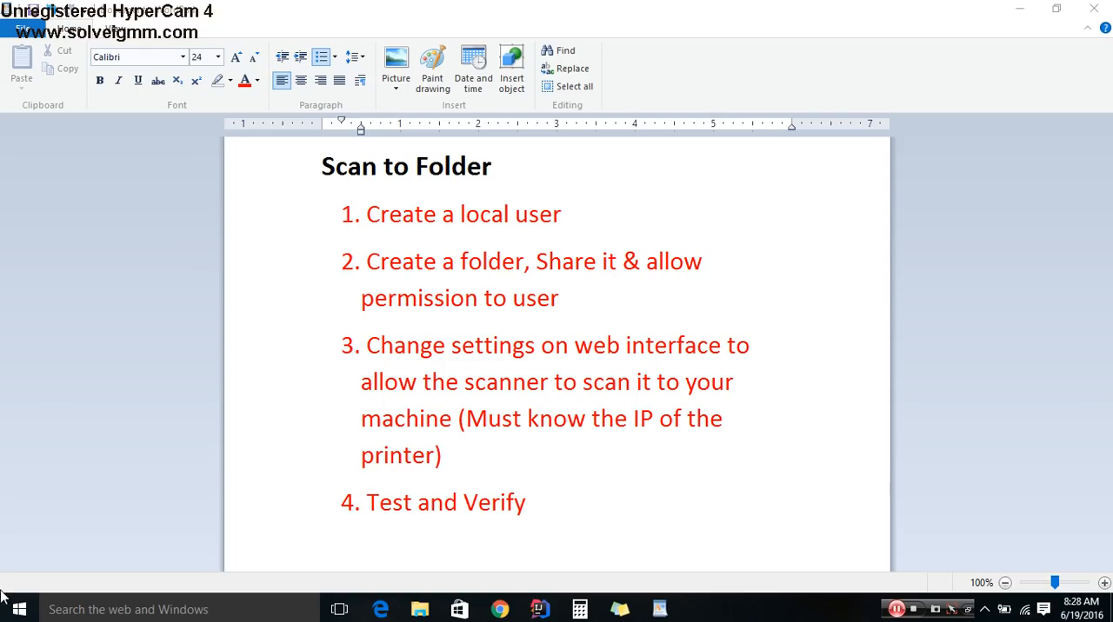
# - Open Computer Management for This PC and display the Users folder under Local Users and Groups
pyautogui.click(19, 608)
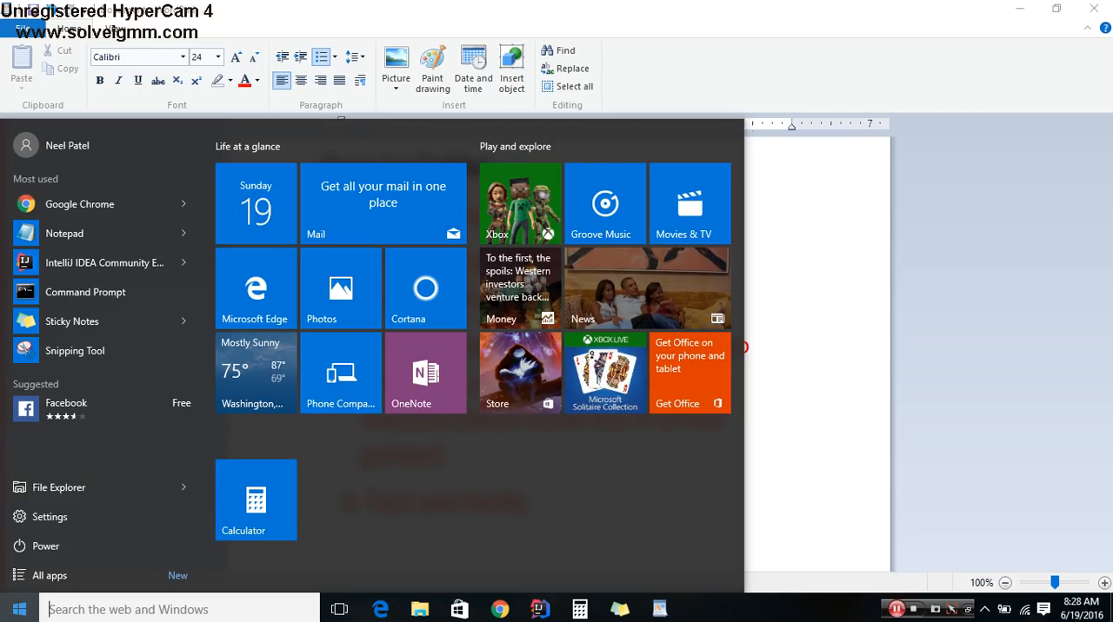
pyautogui.write('Thi')
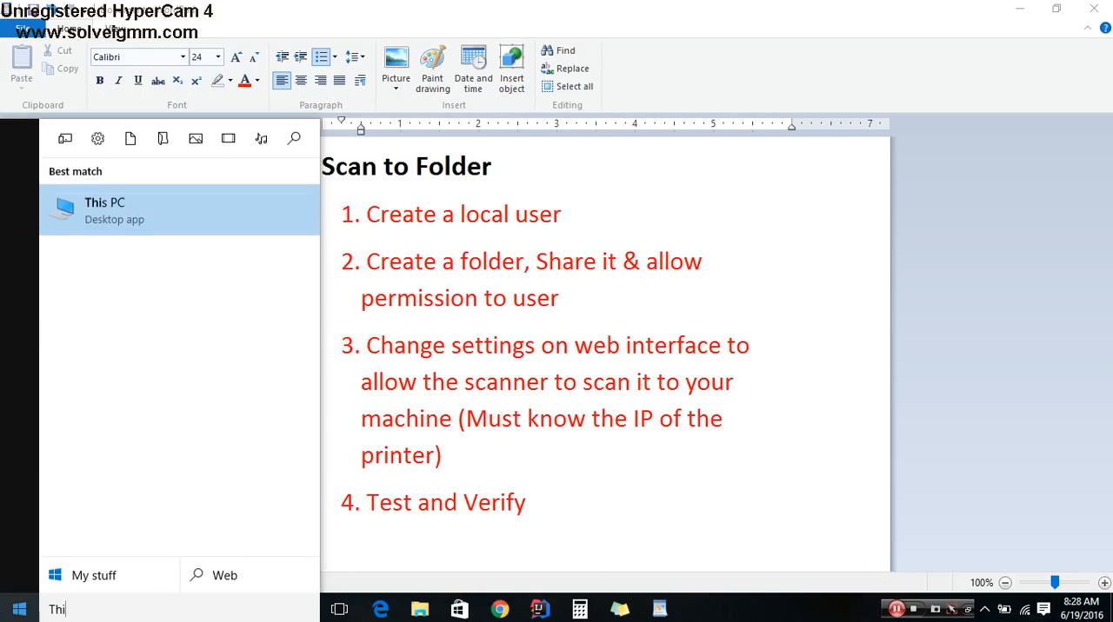
pyautogui.write('s pc')
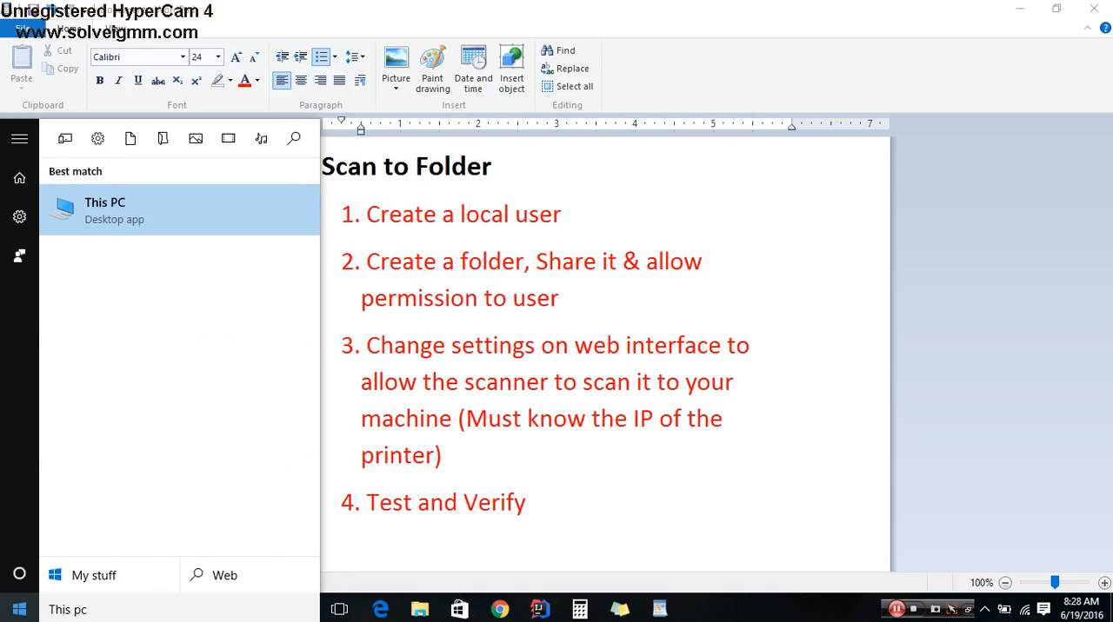
pyautogui.rightClick(165, 207)
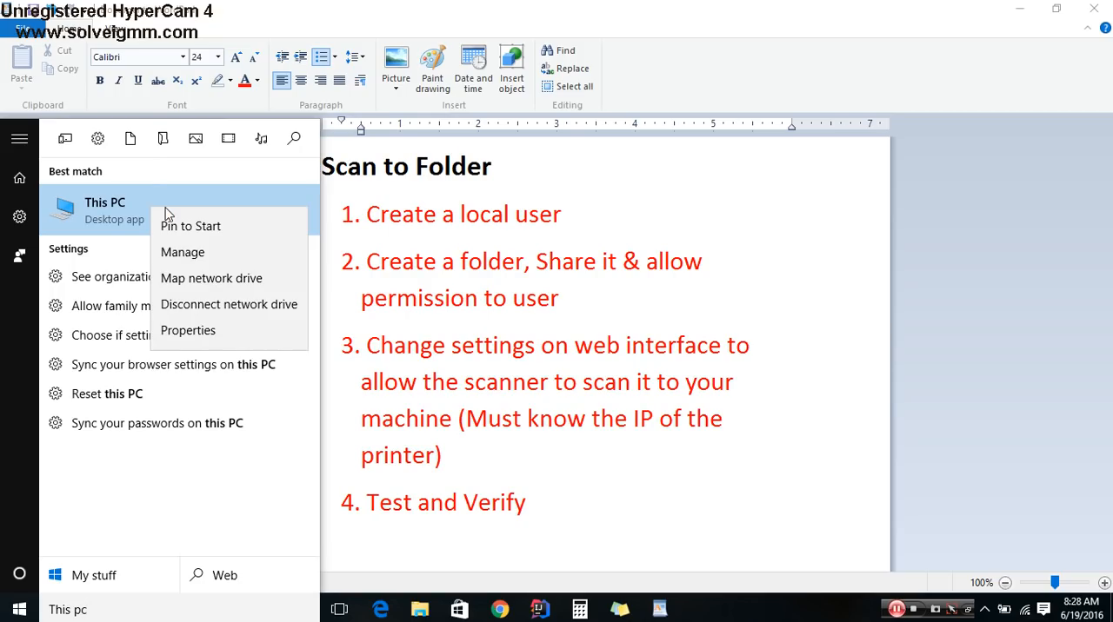
pyautogui.click(172, 254)
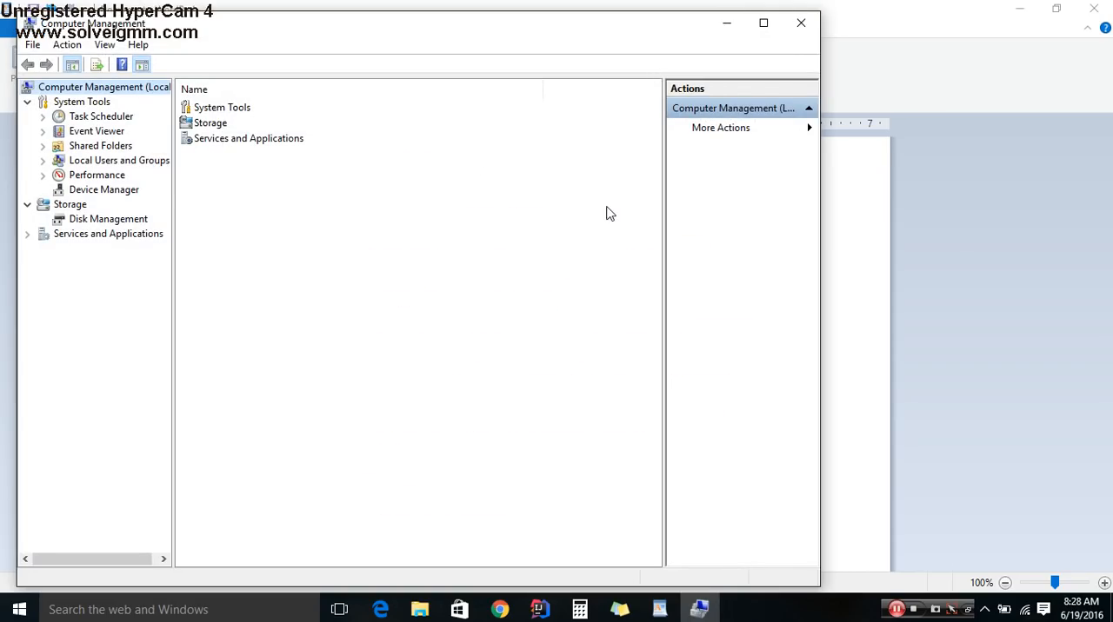
pyautogui.doubleClick(119, 162)
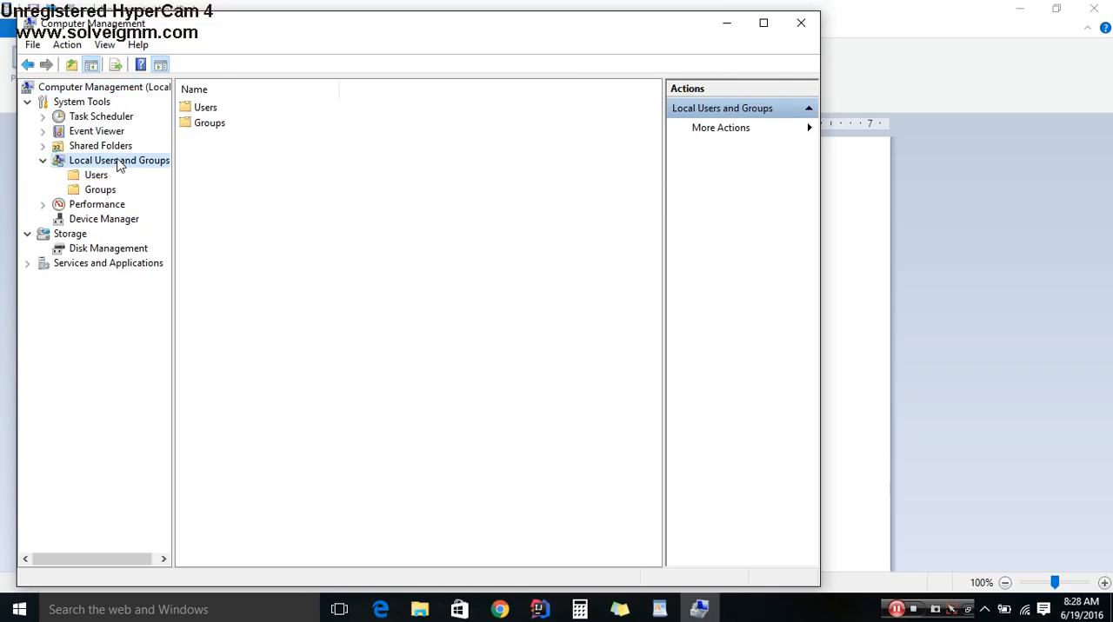
pyautogui.click(96, 176)
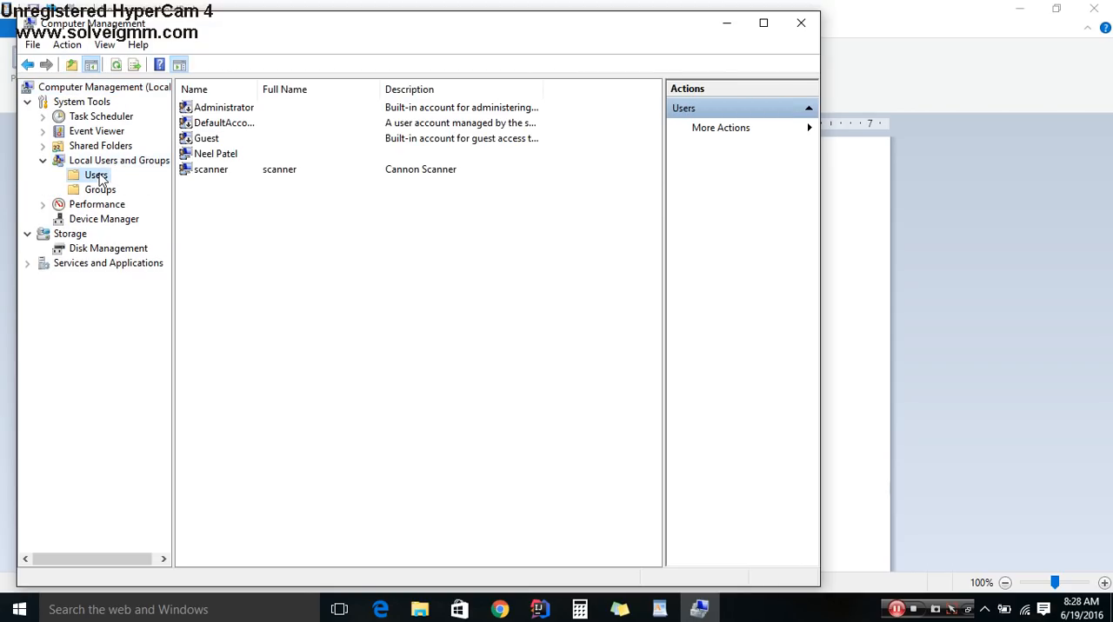
# - Start a new local user with user name and full name "scan", and enter and confirm the account password
pyautogui.rightClick(219, 217)
pyautogui.click(243, 222)
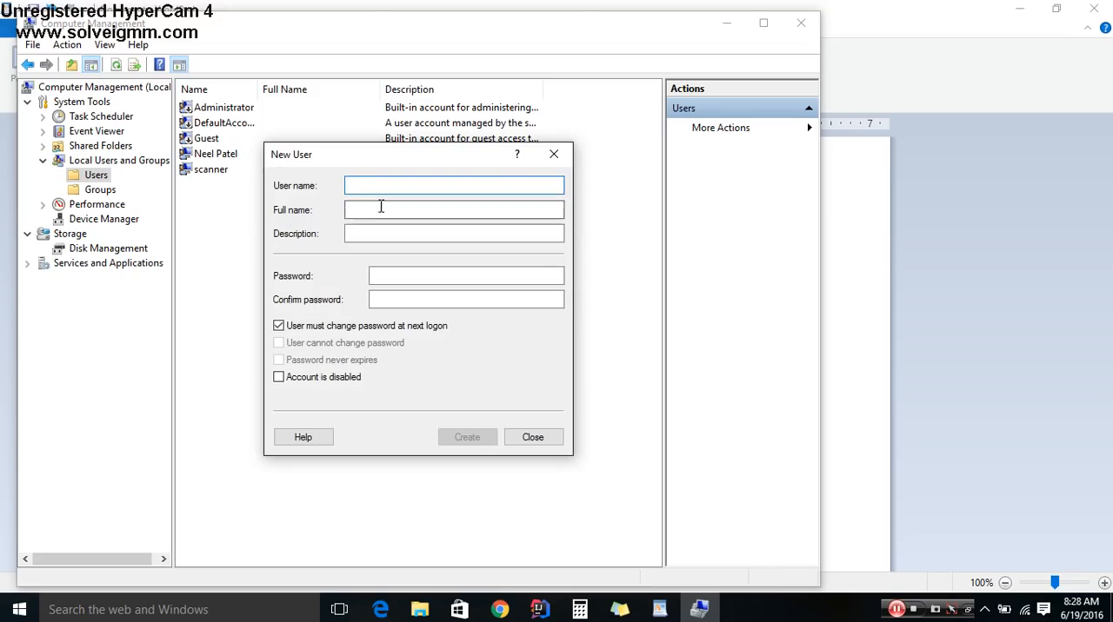
pyautogui.write('scan')
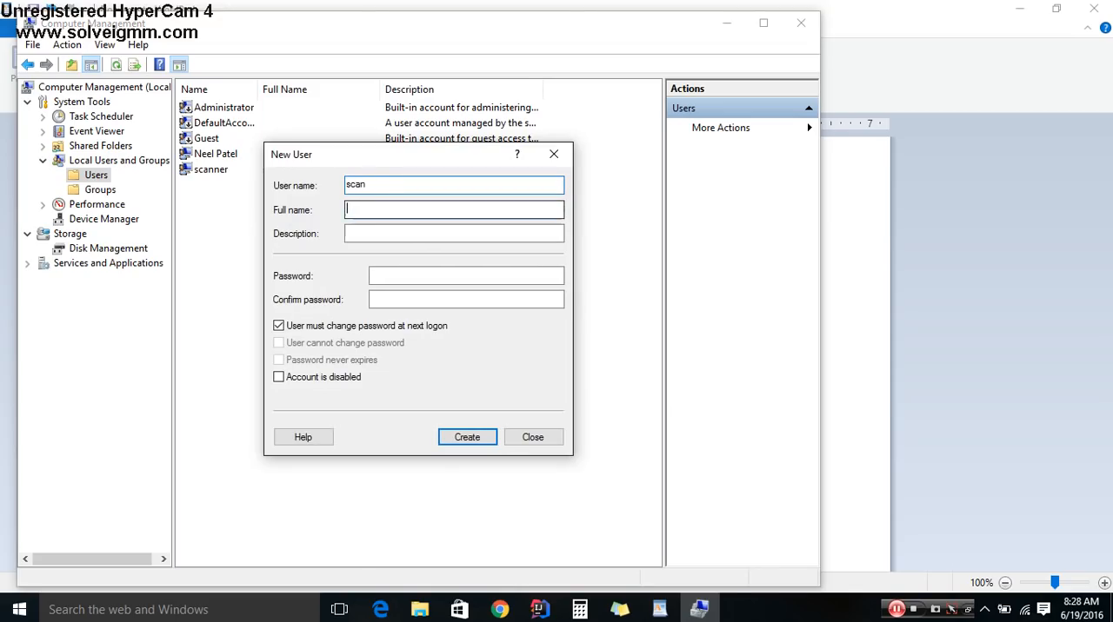
pyautogui.write('scan')
pyautogui.press('Tab')
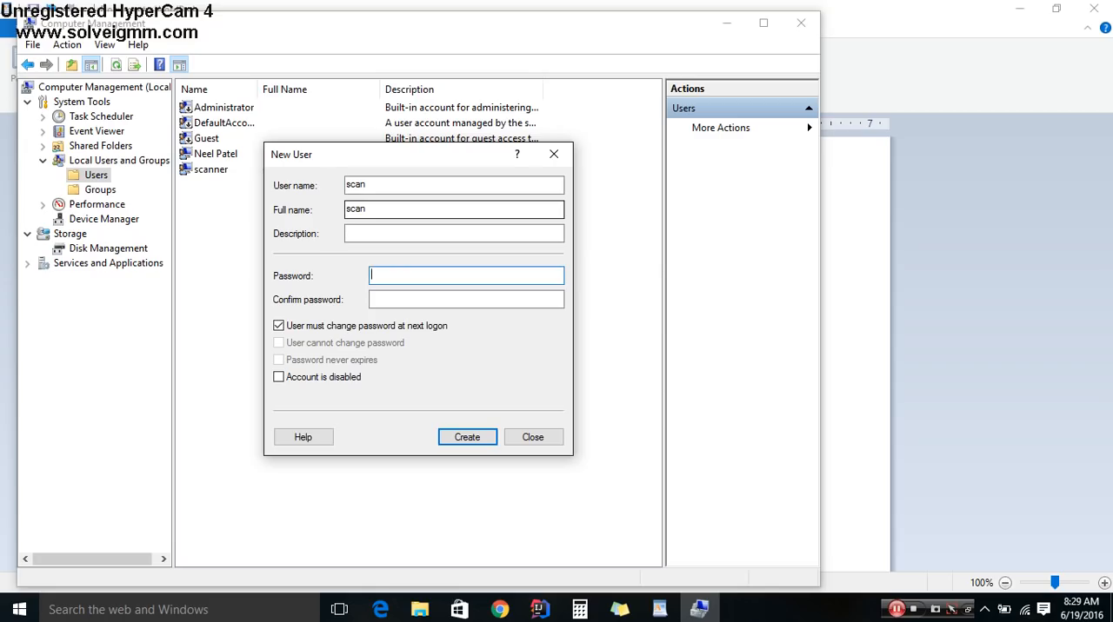
pyautogui.press('Tab')
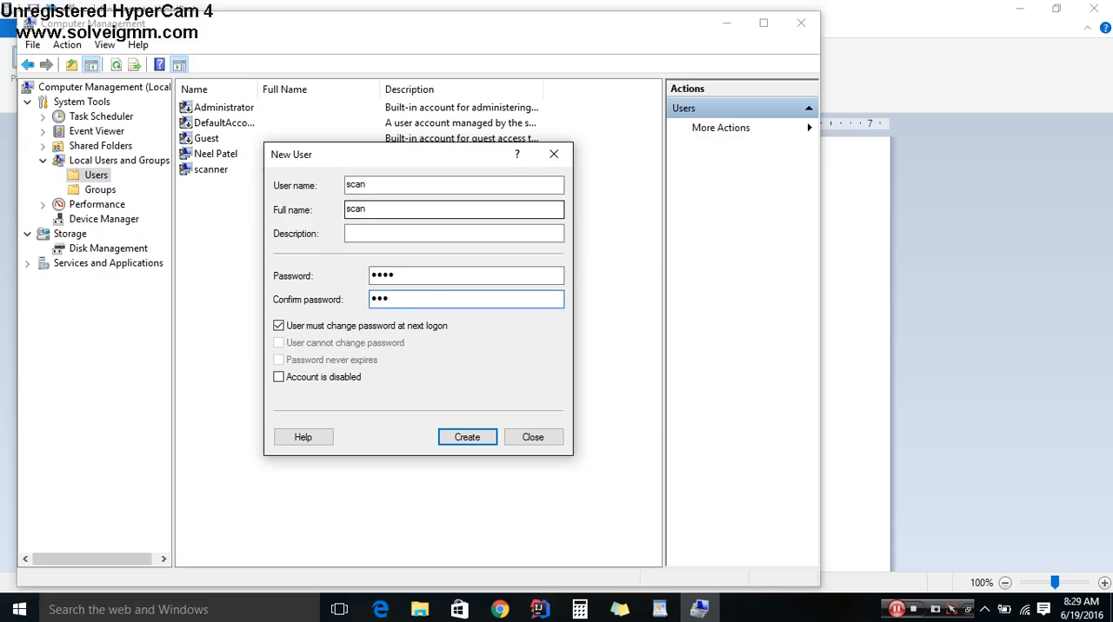
# - Turn off the password change at next logon, set the password to never expire, create the user and close Computer Management
pyautogui.click(278, 327)
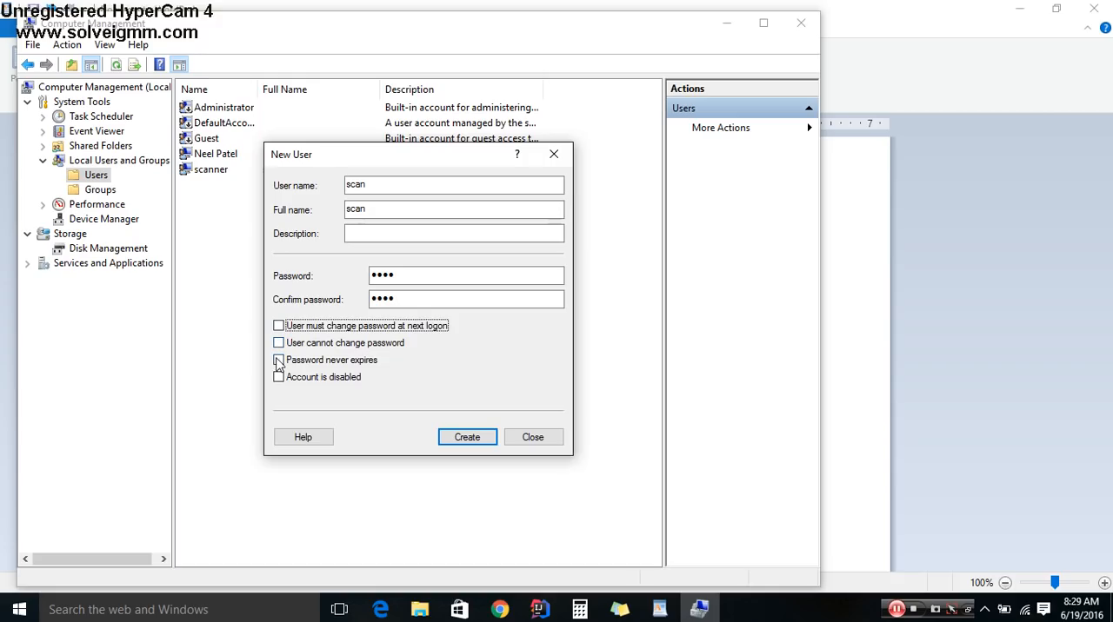
pyautogui.click(279, 362)
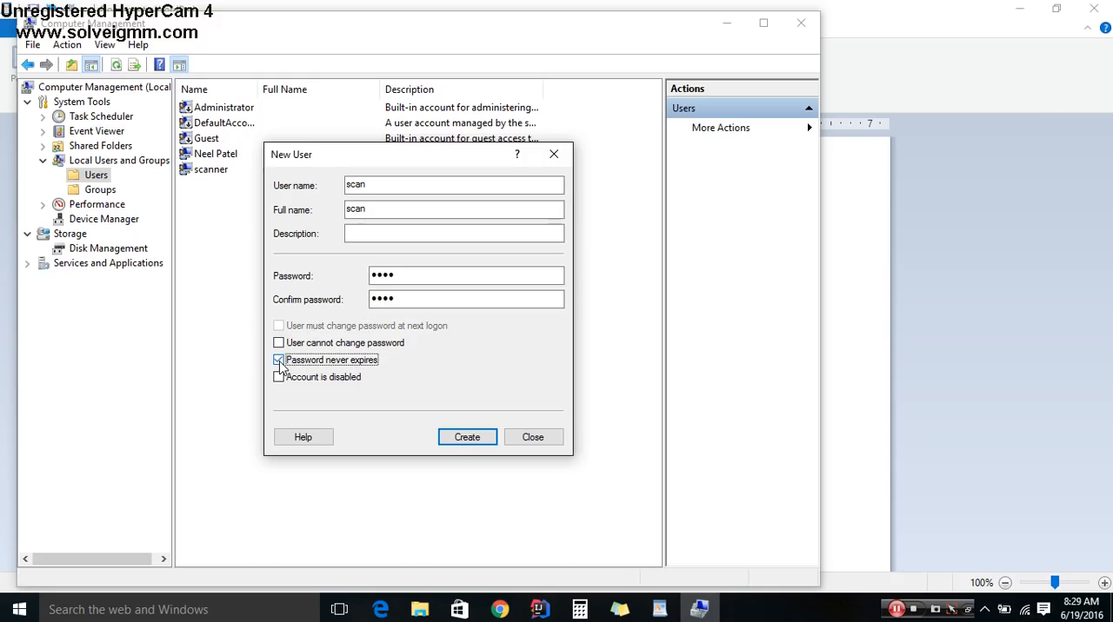
pyautogui.click(456, 441)
pyautogui.click(527, 439)
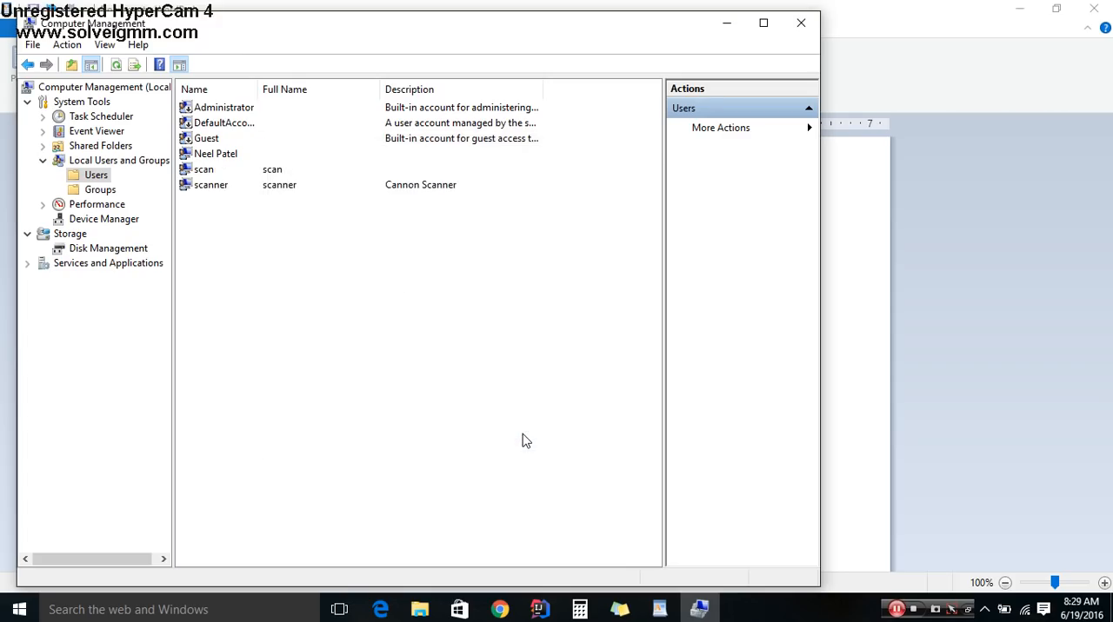
pyautogui.click(217, 171)
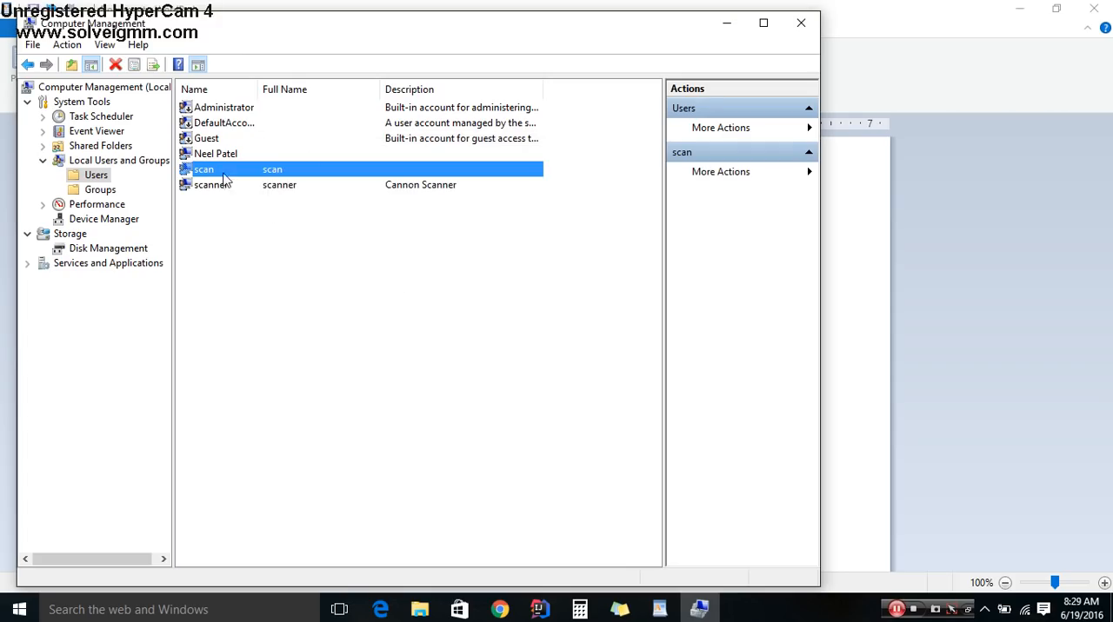
pyautogui.click(815, 24)
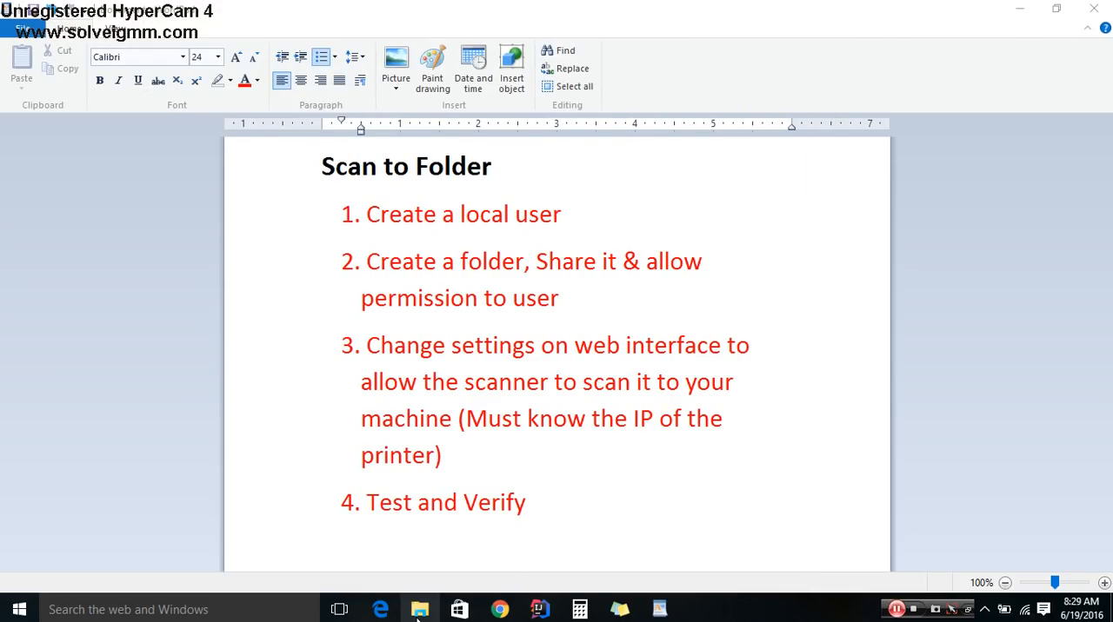
# - Change the font color of the "Create a local user" list item to green
pyautogui.moveTo(418, 619)
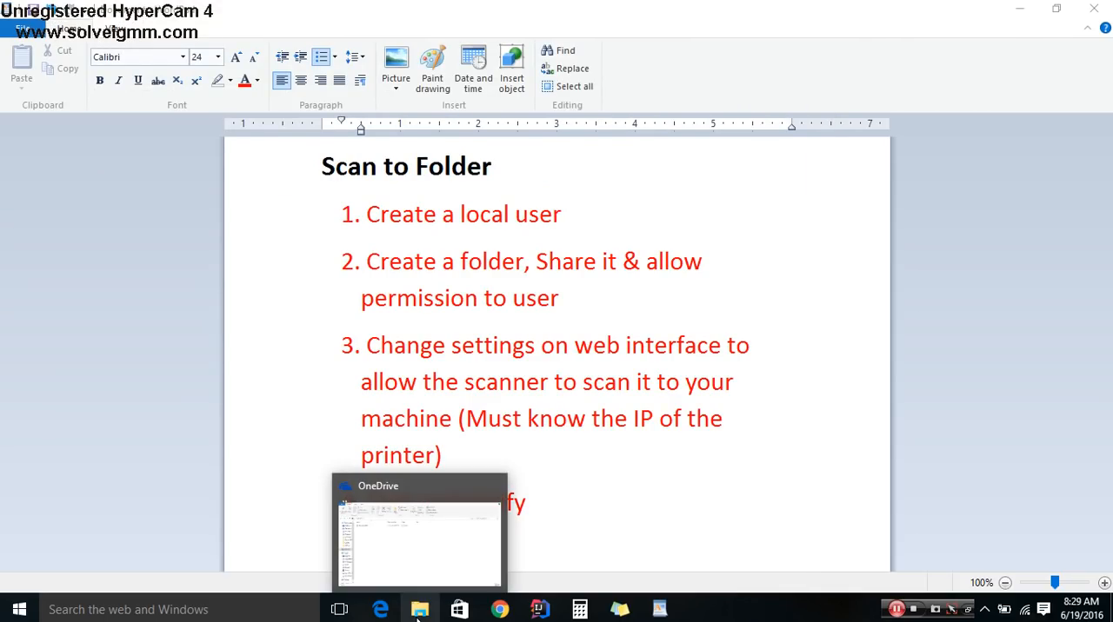
pyautogui.click(556, 214)
pyautogui.moveTo(562, 214); pyautogui.dragTo(354, 219)
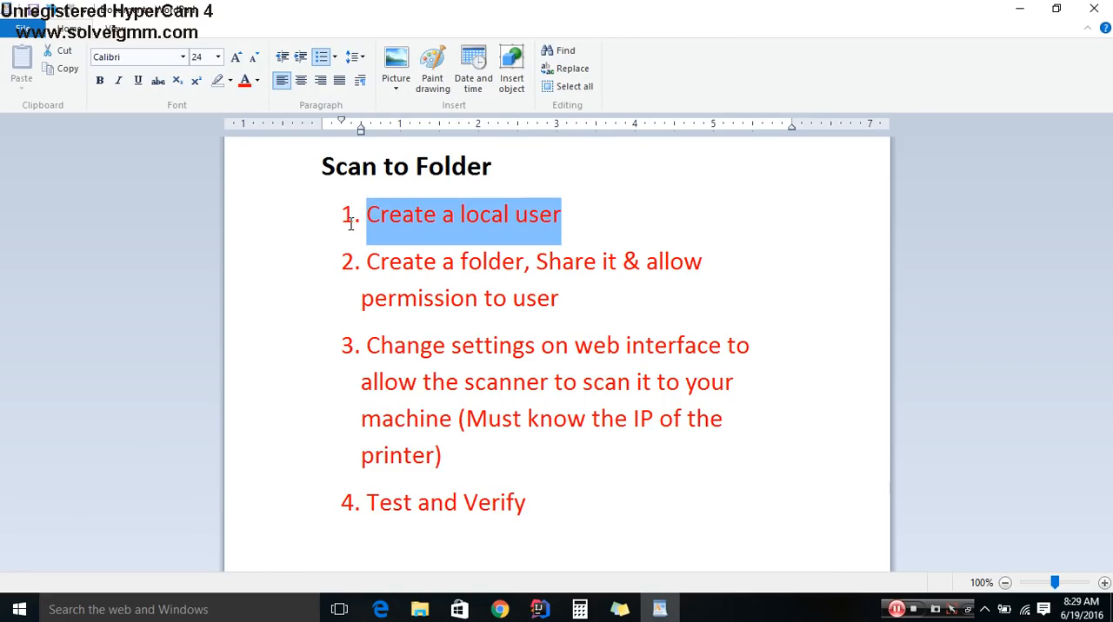
pyautogui.click(258, 80)
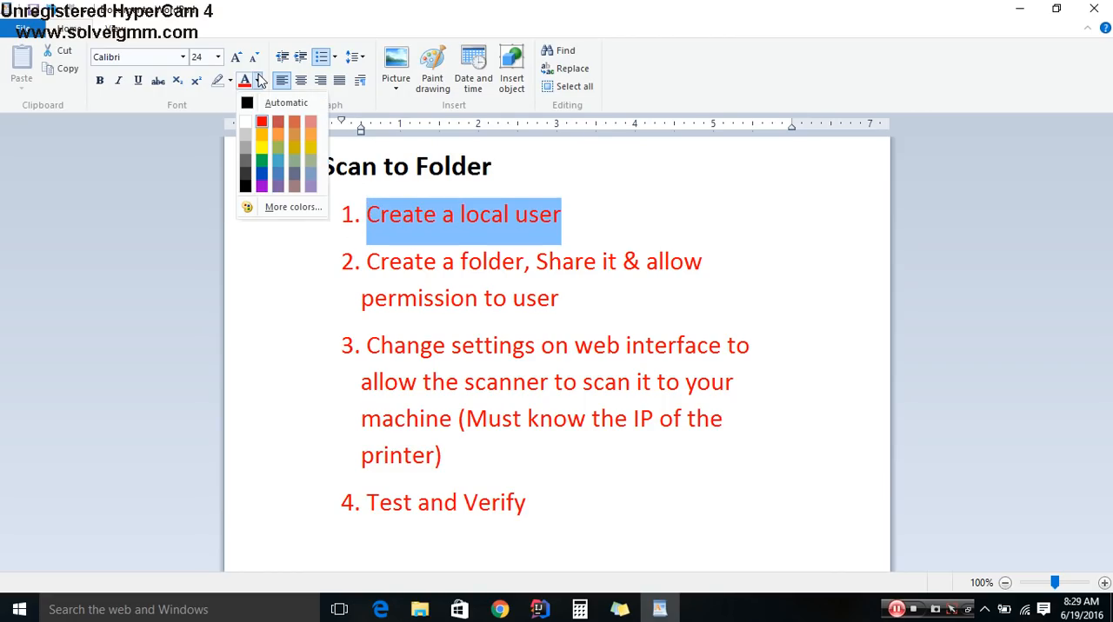
pyautogui.click(262, 160)
pyautogui.click(700, 284)
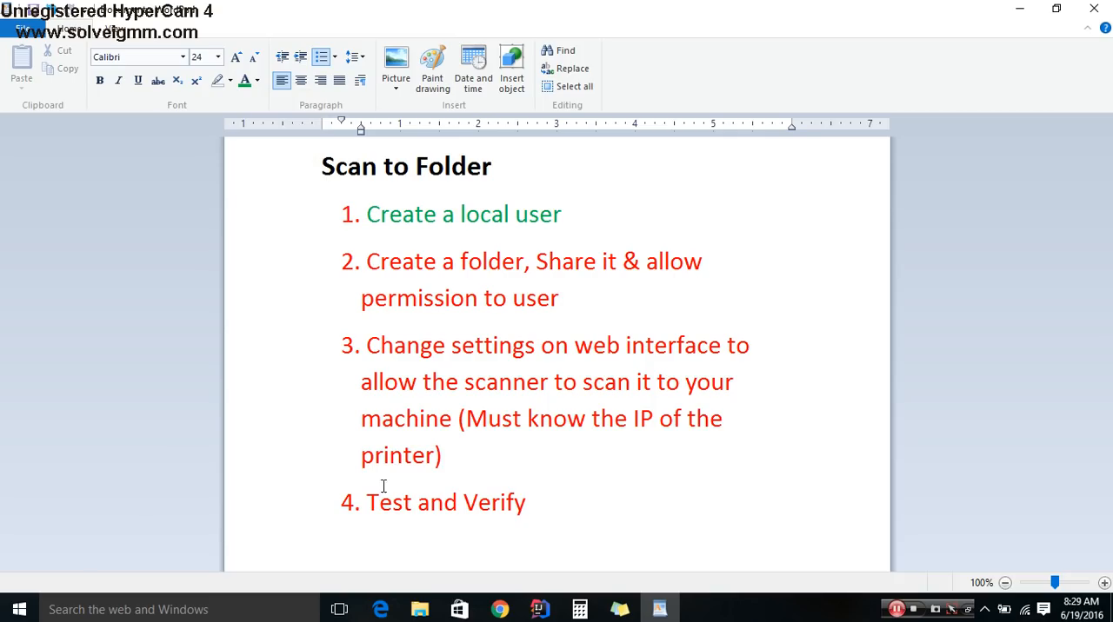
# - Switch to File Explorer and create a new folder inside OneDrive, keeping the default name
pyautogui.click(420, 611)
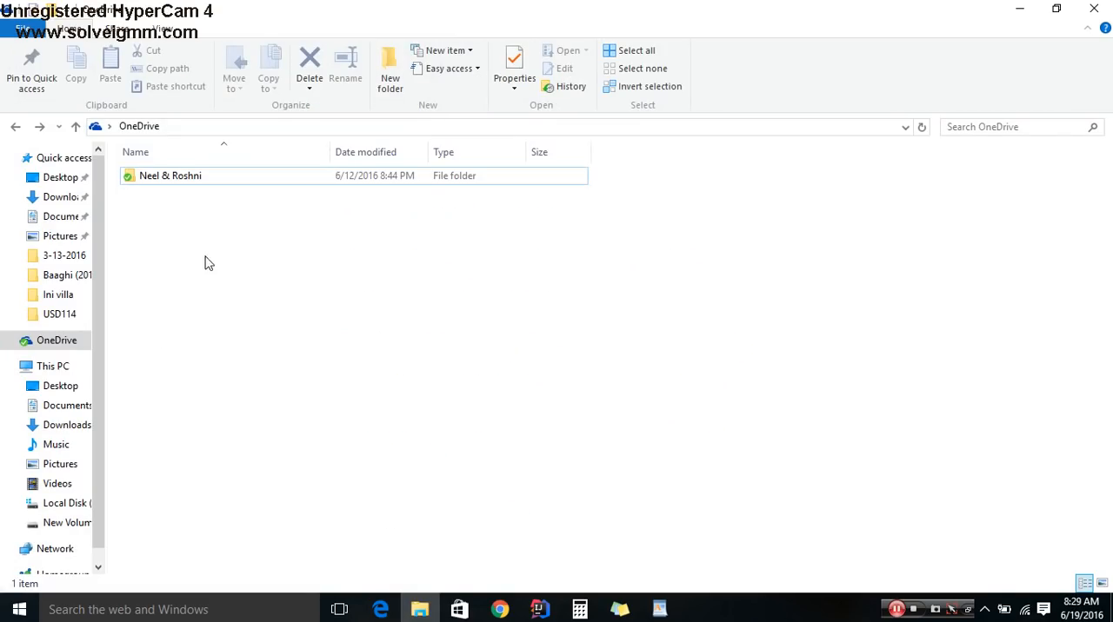
pyautogui.rightClick(182, 254)
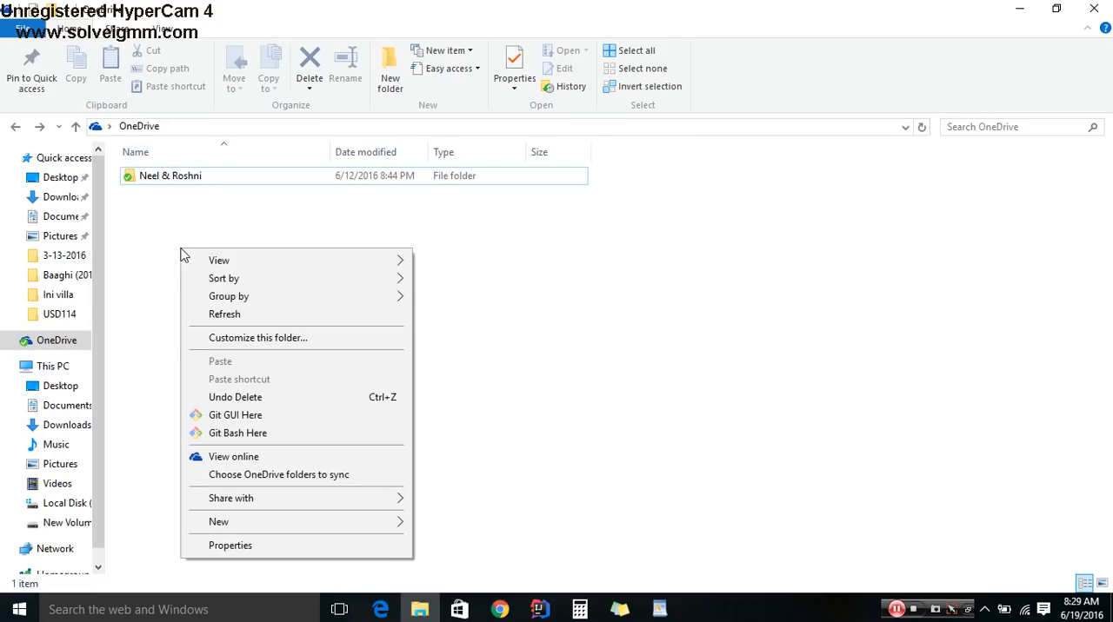
pyautogui.moveTo(359, 522)
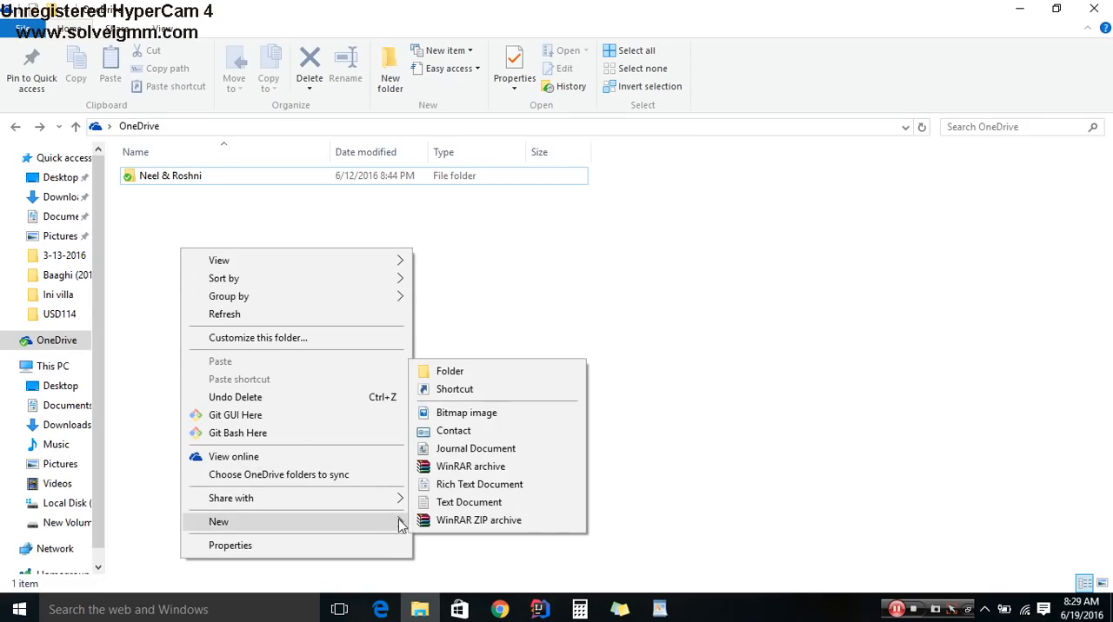
pyautogui.click(530, 375)
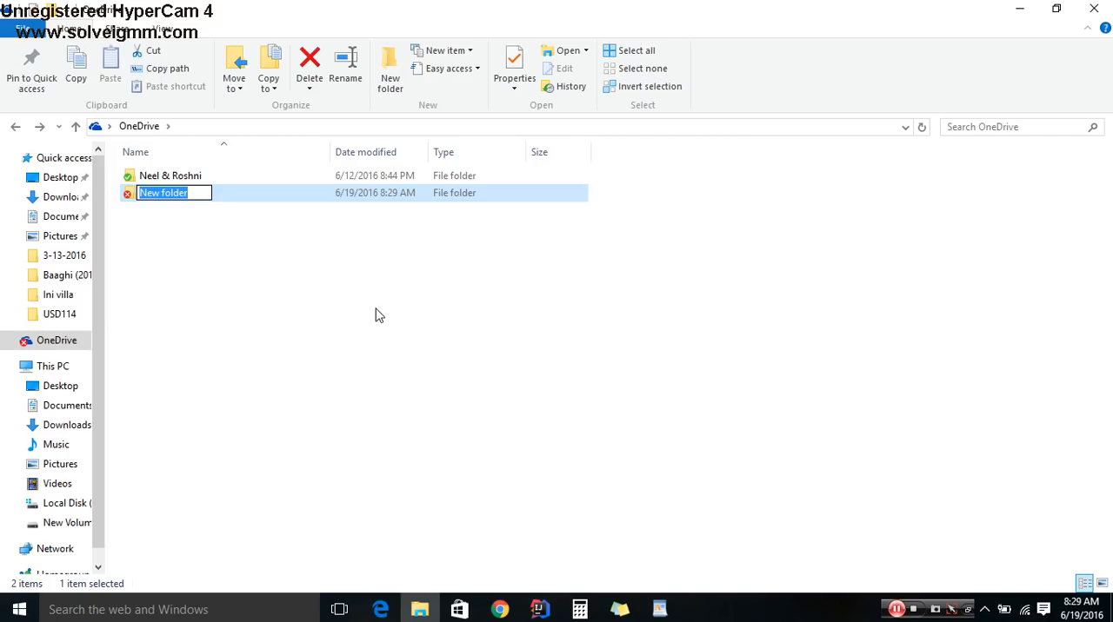
pyautogui.click(327, 272)
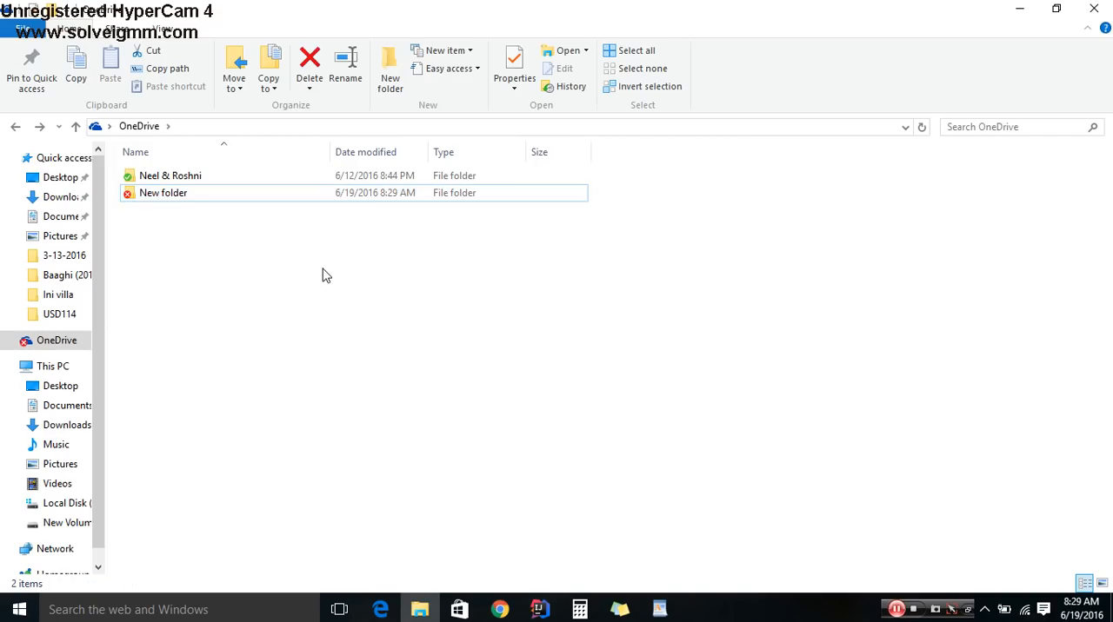
pyautogui.click(986, 603)
pyautogui.rightClick(982, 547)
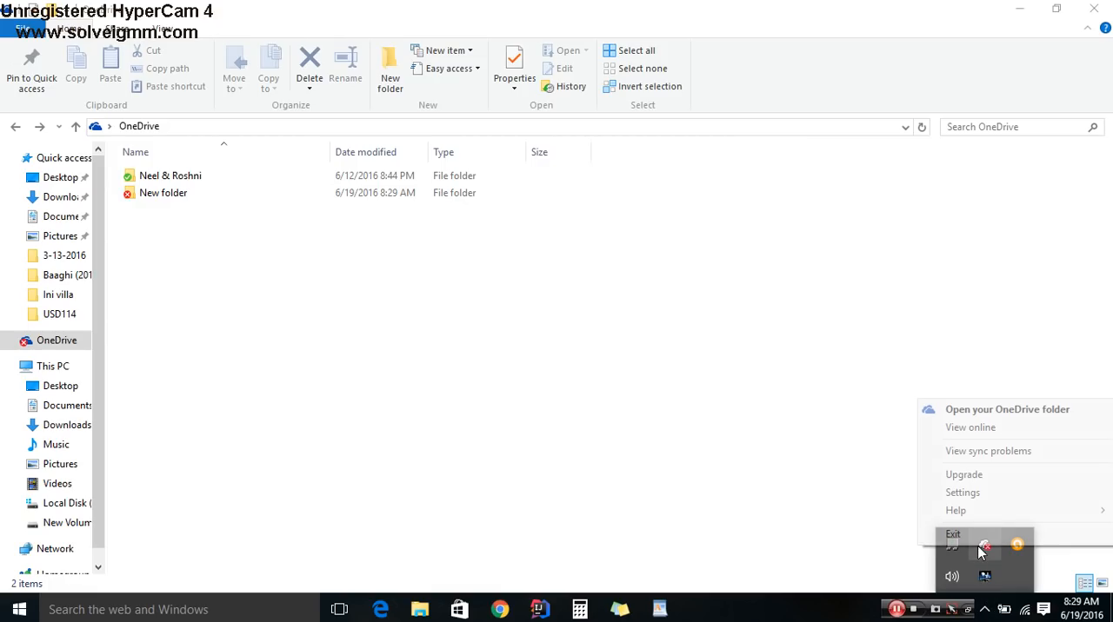
pyautogui.click(744, 459)
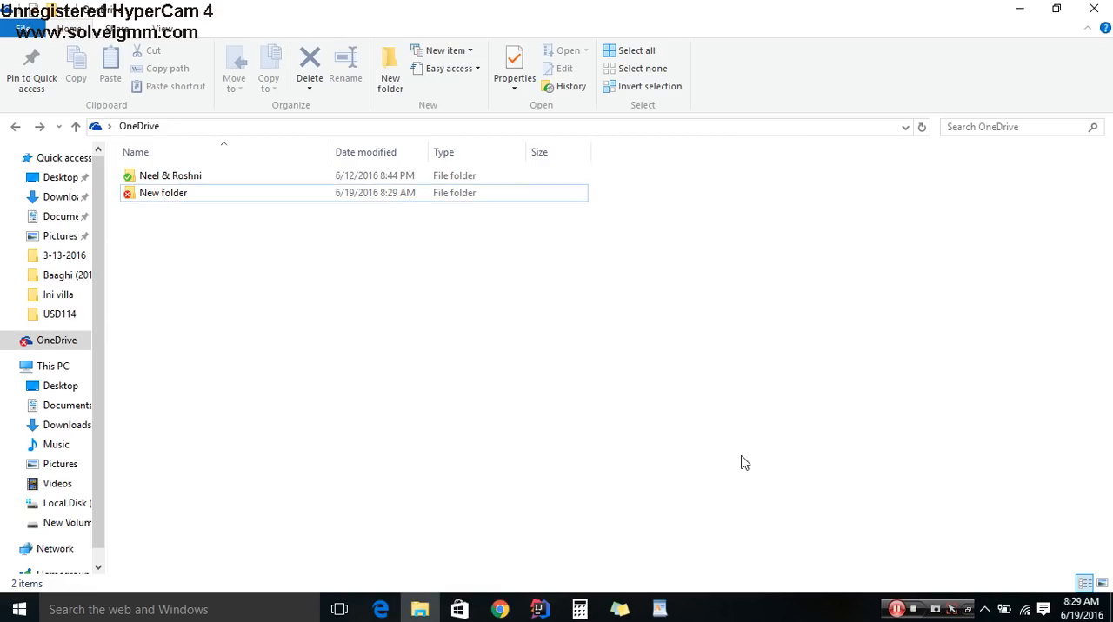
pyautogui.rightClick(156, 201)
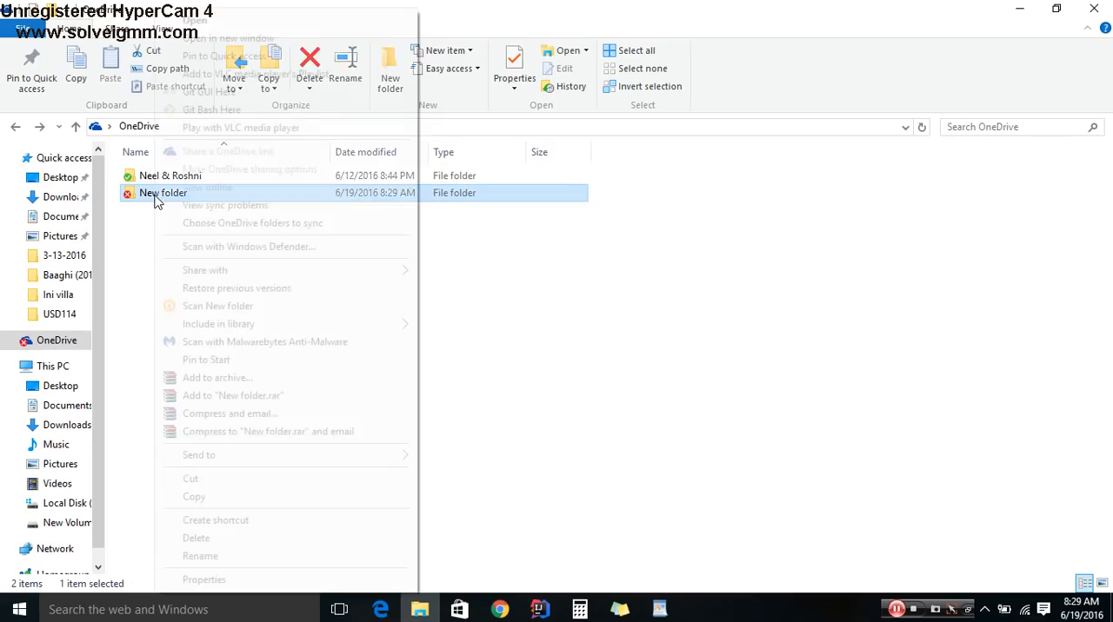
pyautogui.click(193, 578)
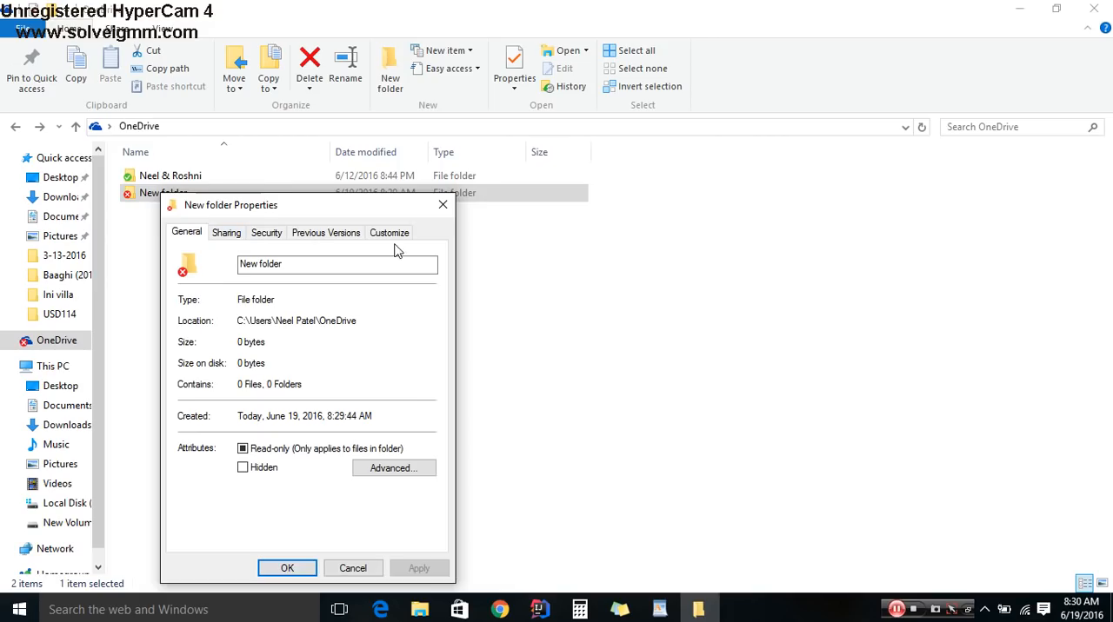
pyautogui.click(442, 205)
# - Rename the new OneDrive folder as scan
pyautogui.rightClick(209, 199)
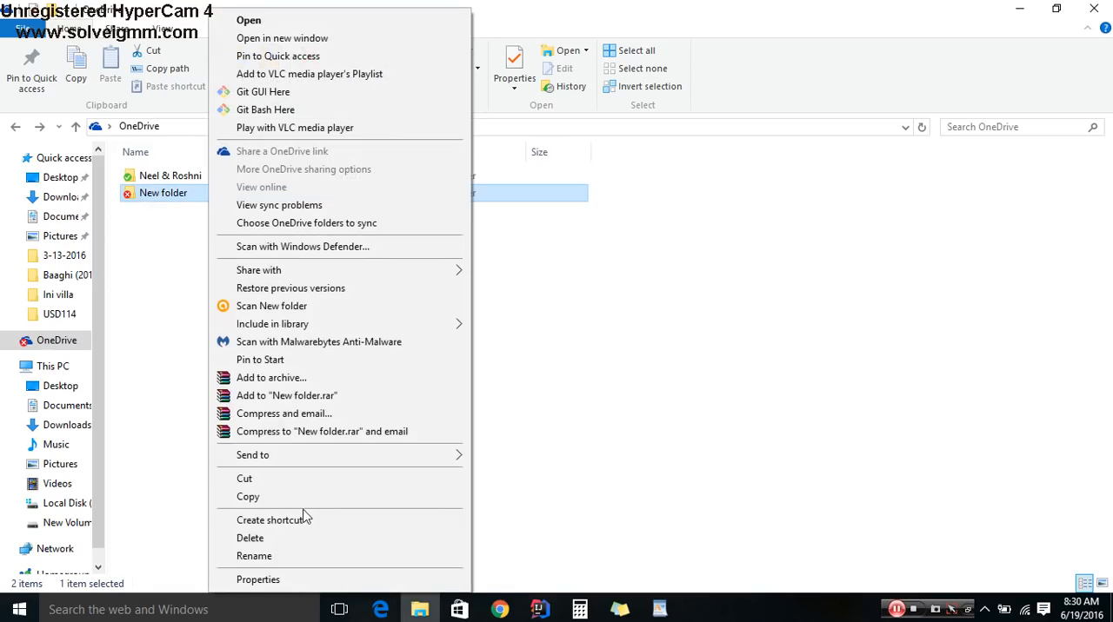
pyautogui.click(284, 557)
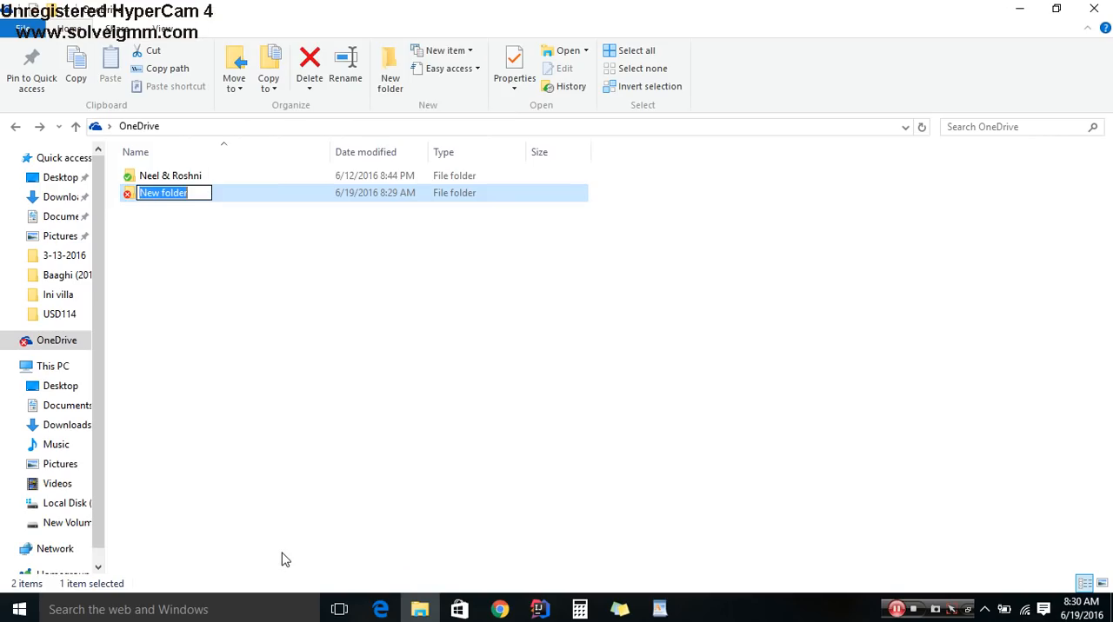
pyautogui.write('scan')
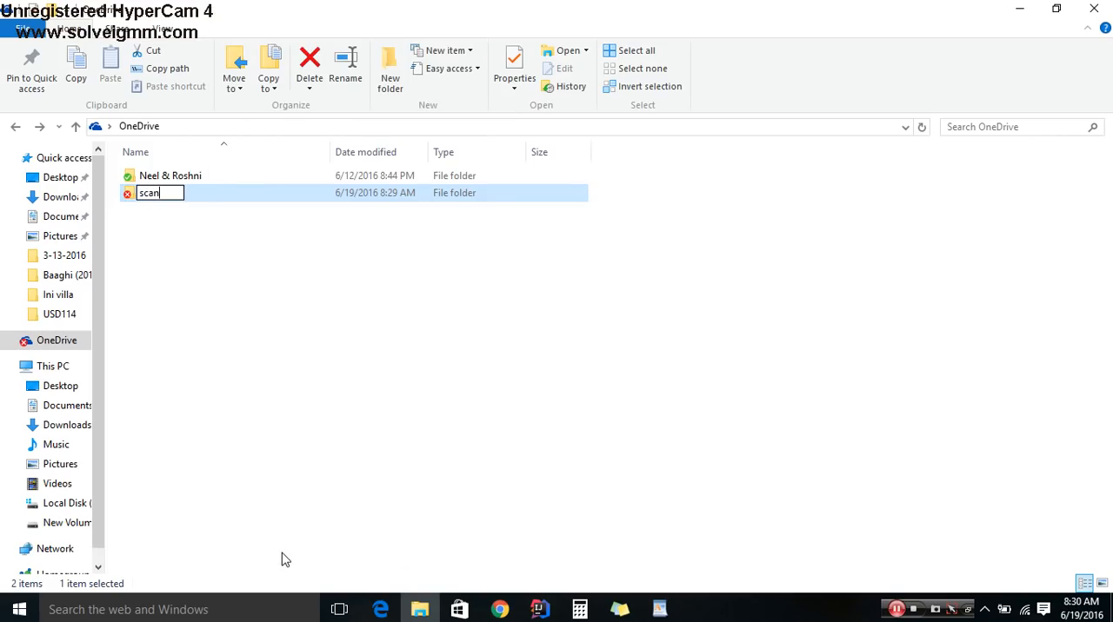
pyautogui.press('Return')
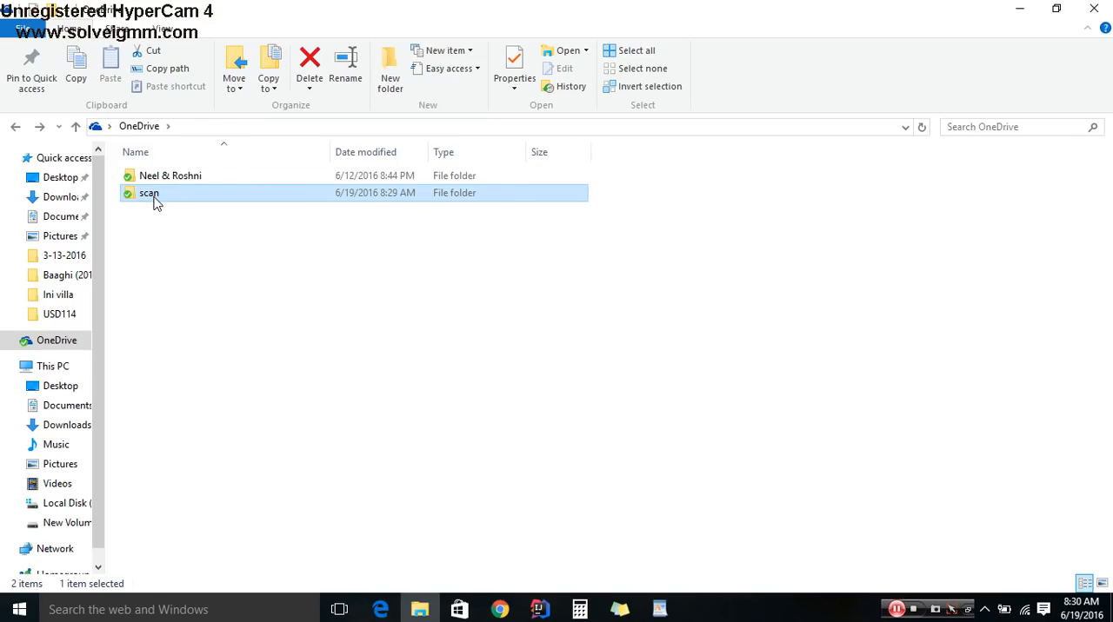
# - Open the properties of the scan folder, show its sharing settings and highlight the network path
pyautogui.rightClick(153, 202)
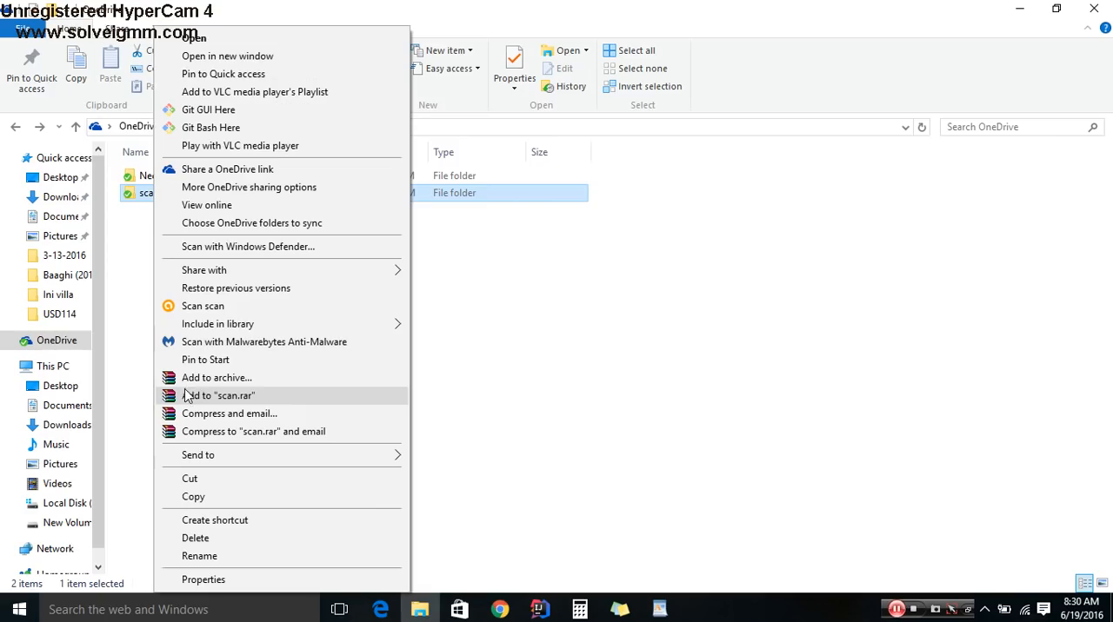
pyautogui.click(209, 587)
pyautogui.moveTo(243, 209); pyautogui.dragTo(517, 154)
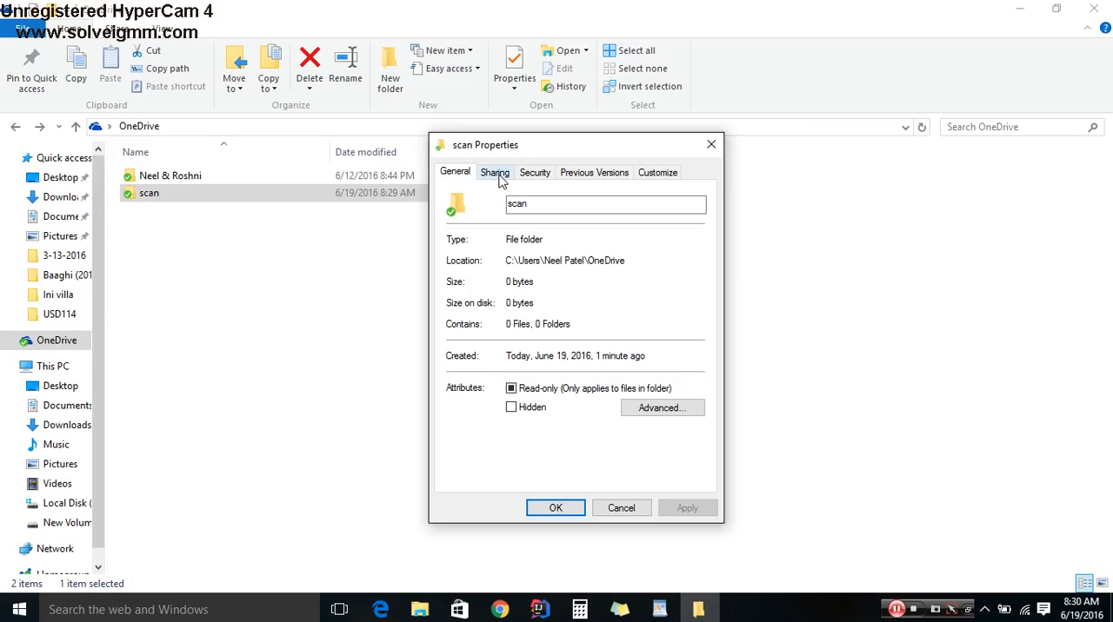
pyautogui.click(499, 175)
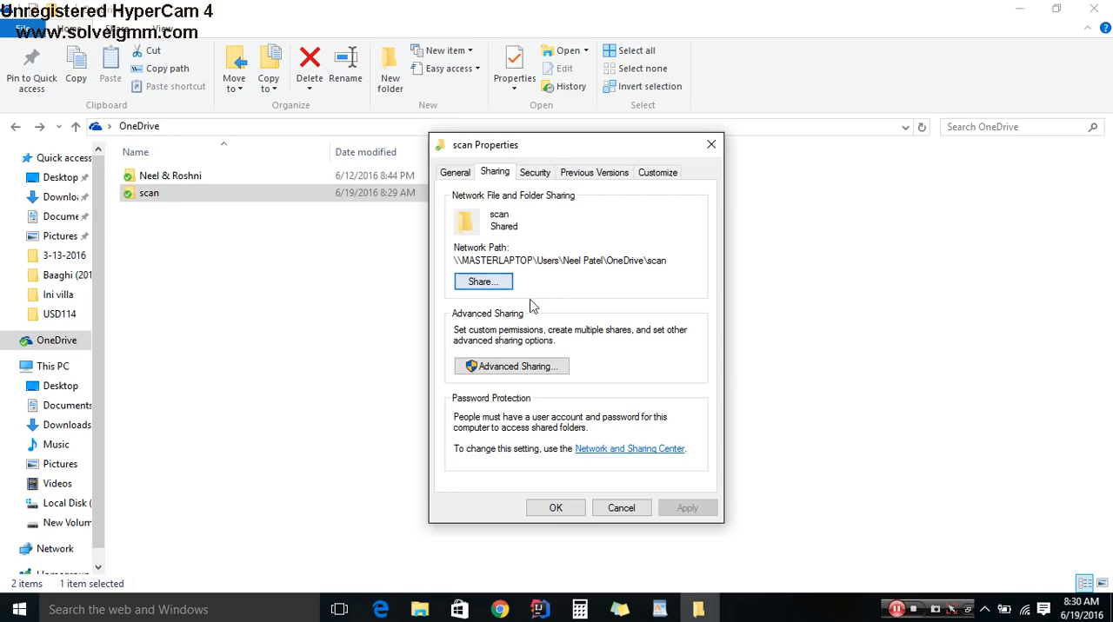
pyautogui.moveTo(673, 259); pyautogui.dragTo(452, 257)
pyautogui.click(681, 270)
pyautogui.moveTo(674, 261); pyautogui.dragTo(534, 261)
# - Share the scan folder with the scan user at the Read/Write permission level
pyautogui.click(483, 281)
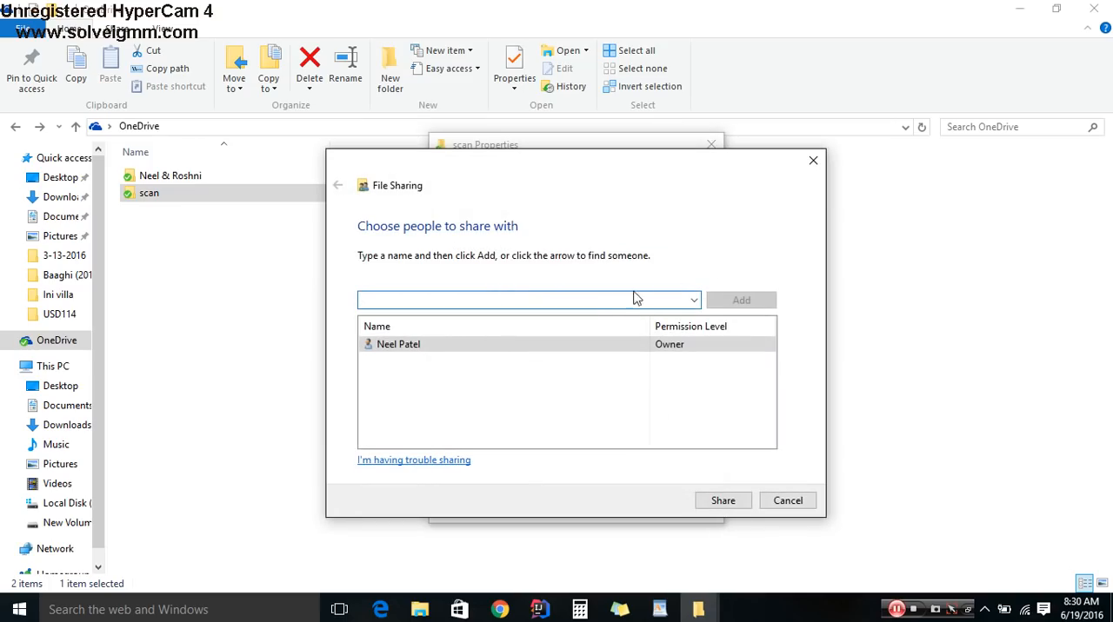
pyautogui.write('scan')
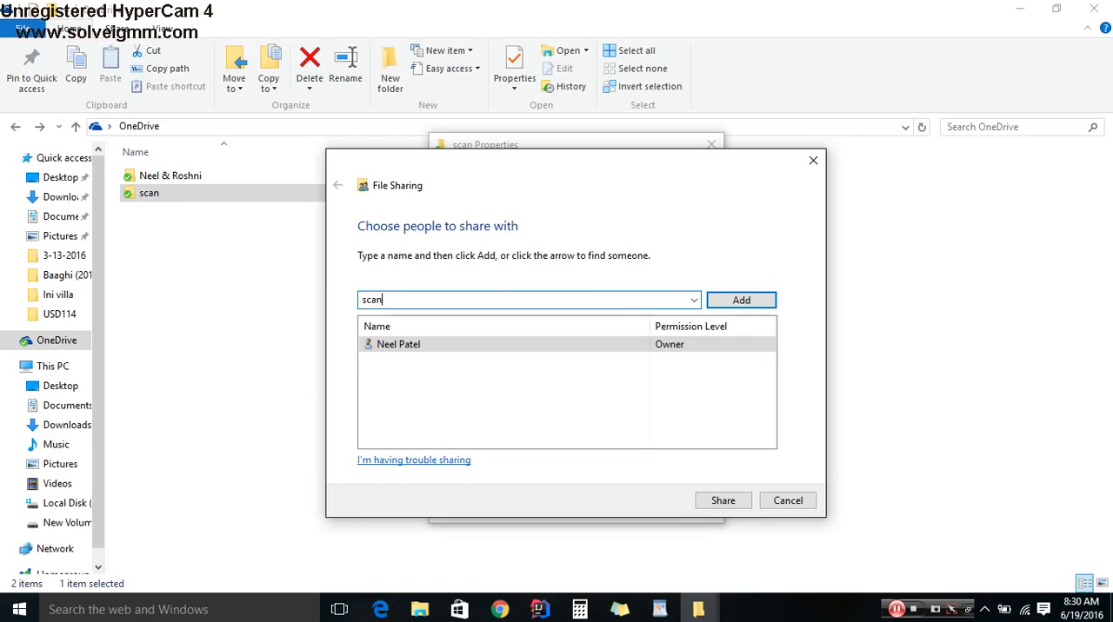
pyautogui.click(737, 299)
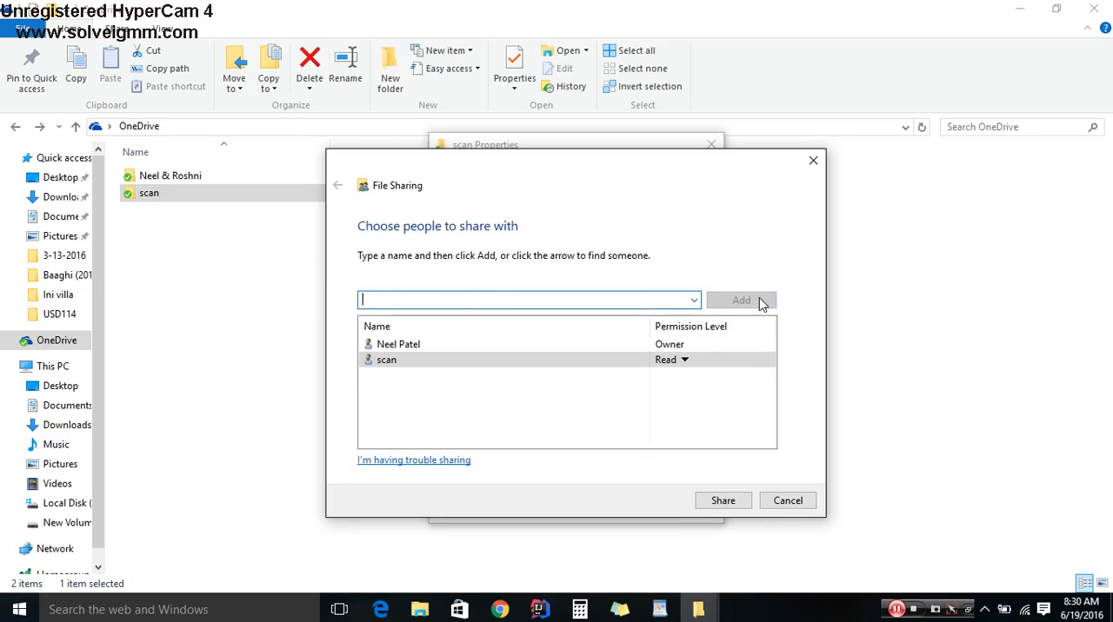
pyautogui.click(684, 360)
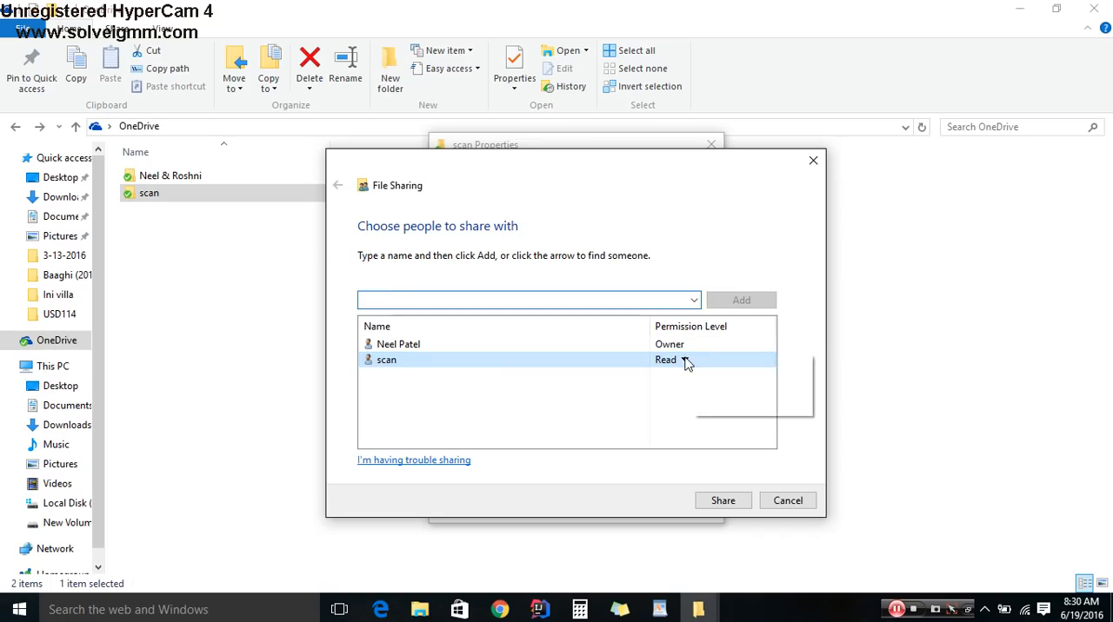
pyautogui.click(719, 386)
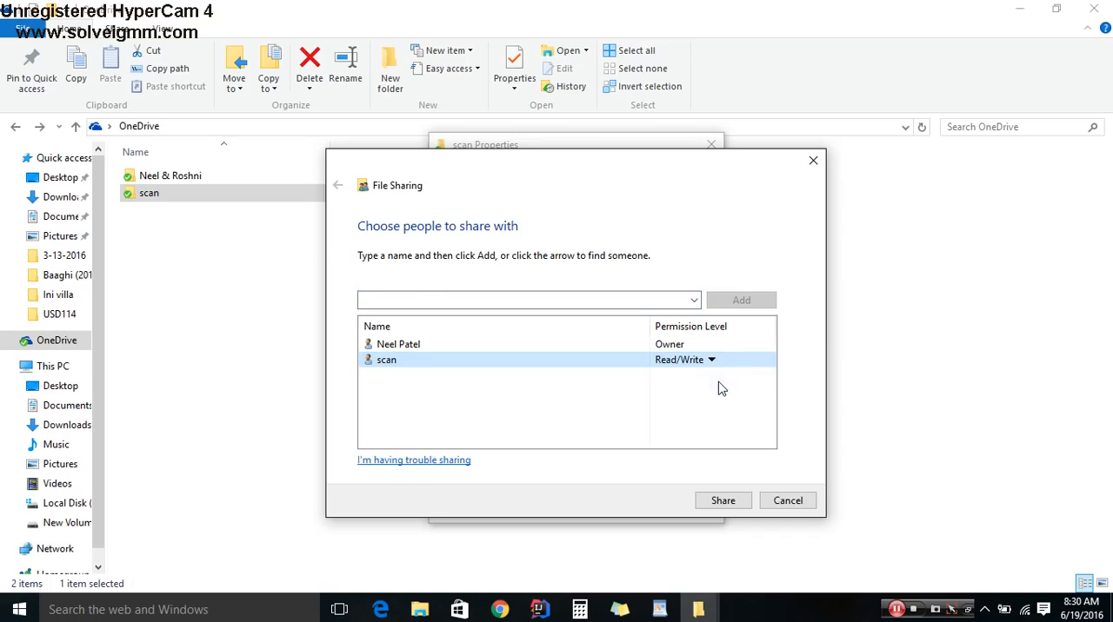
pyautogui.click(721, 502)
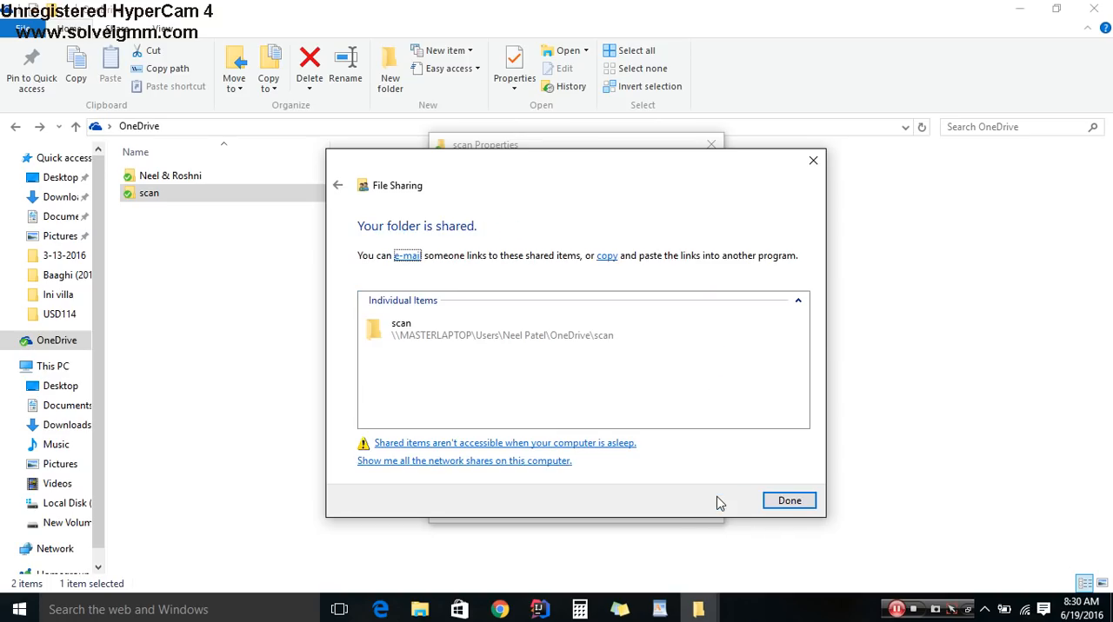
pyautogui.click(796, 504)
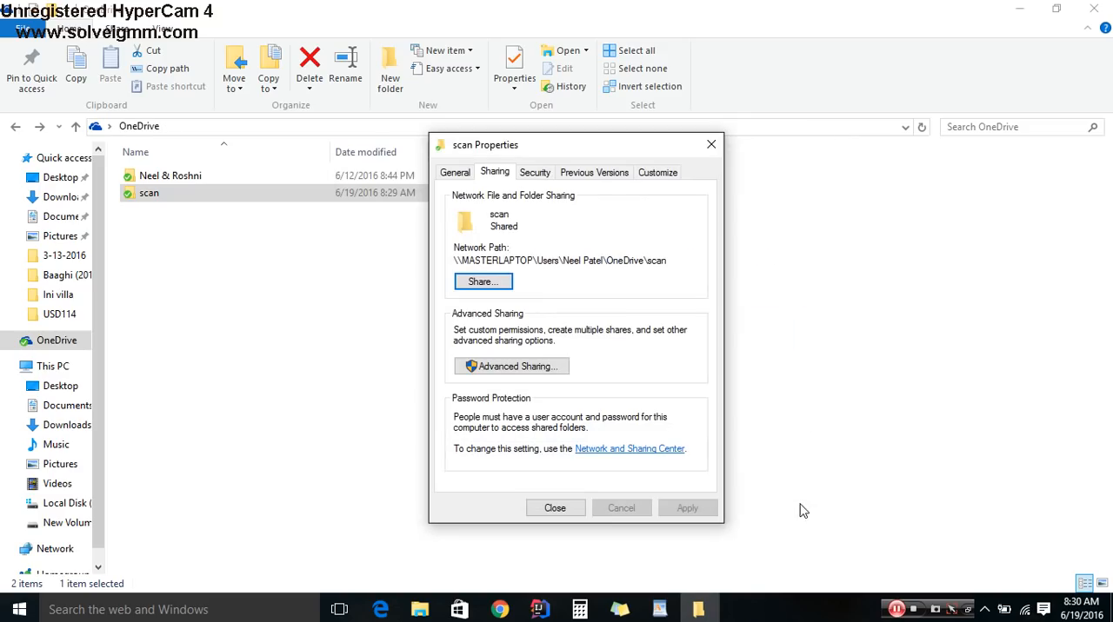
# - Enable advanced sharing of the folder under the share name scan and add the local user scan to its share permissions
pyautogui.click(514, 372)
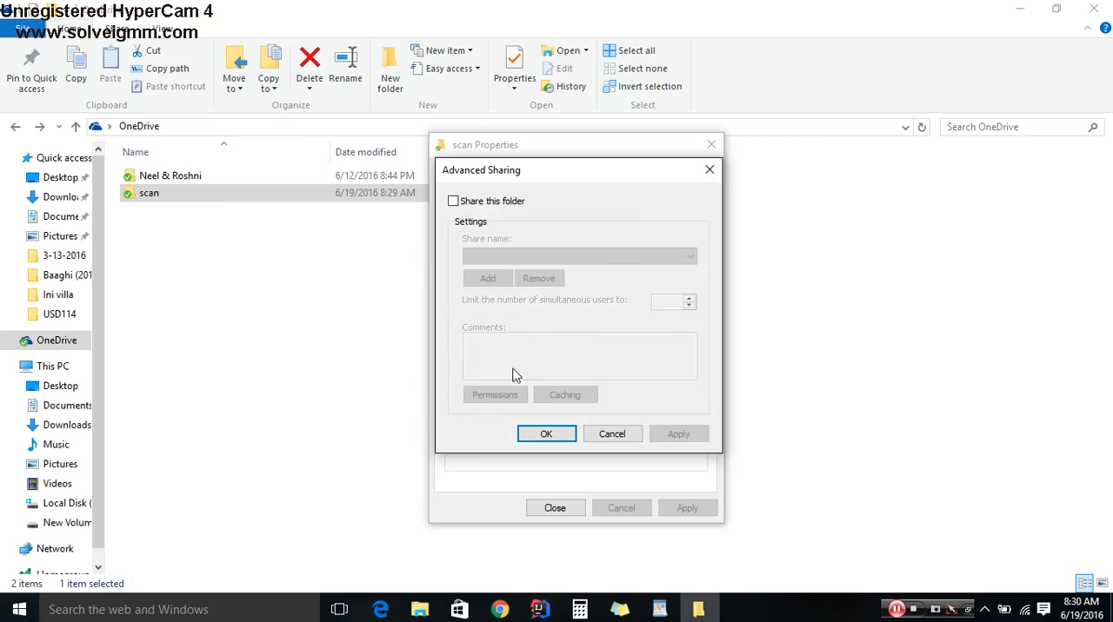
pyautogui.click(481, 205)
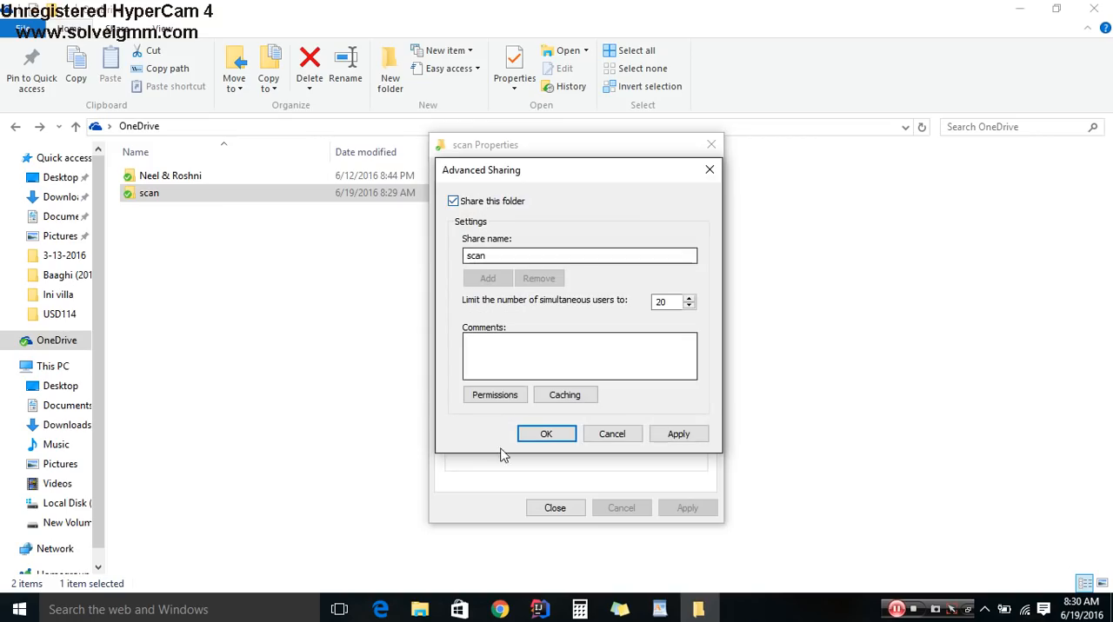
pyautogui.click(493, 395)
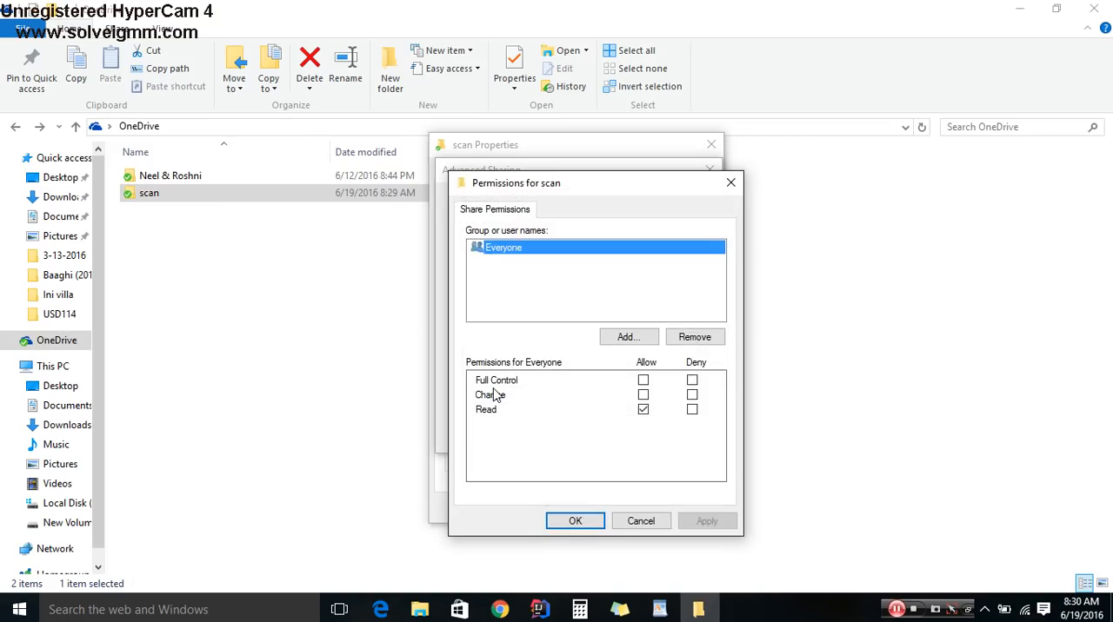
pyautogui.click(626, 338)
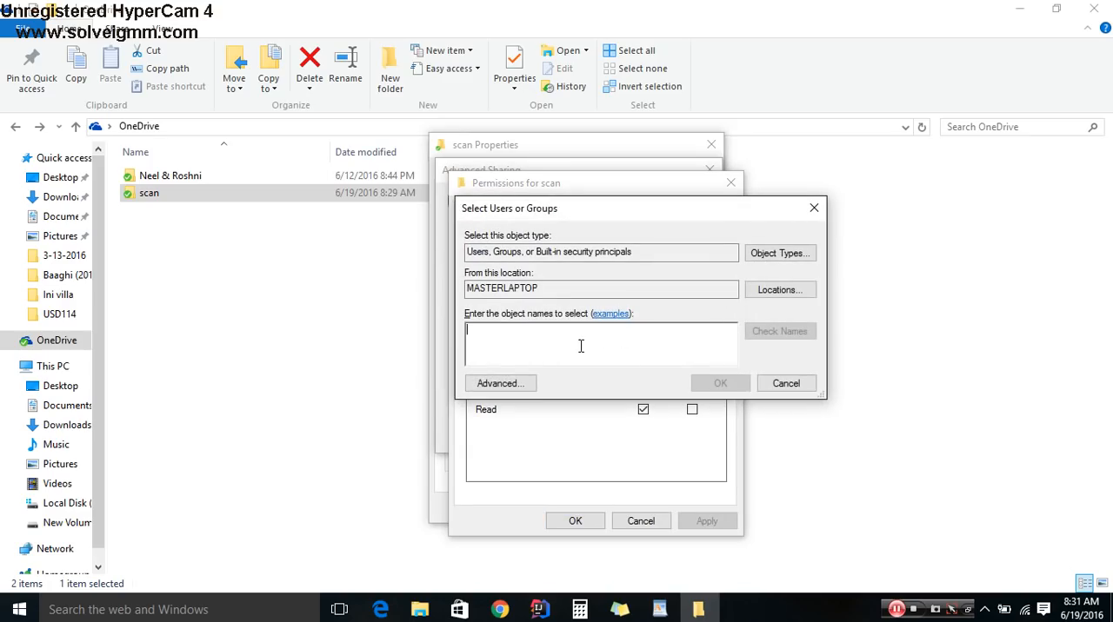
pyautogui.write('scan')
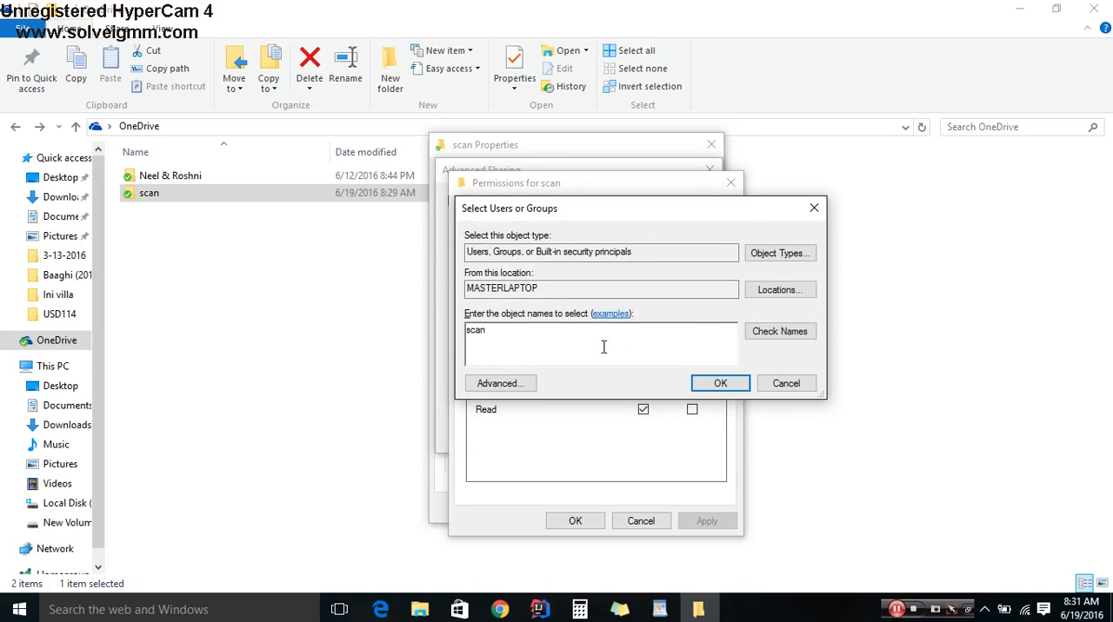
pyautogui.click(780, 331)
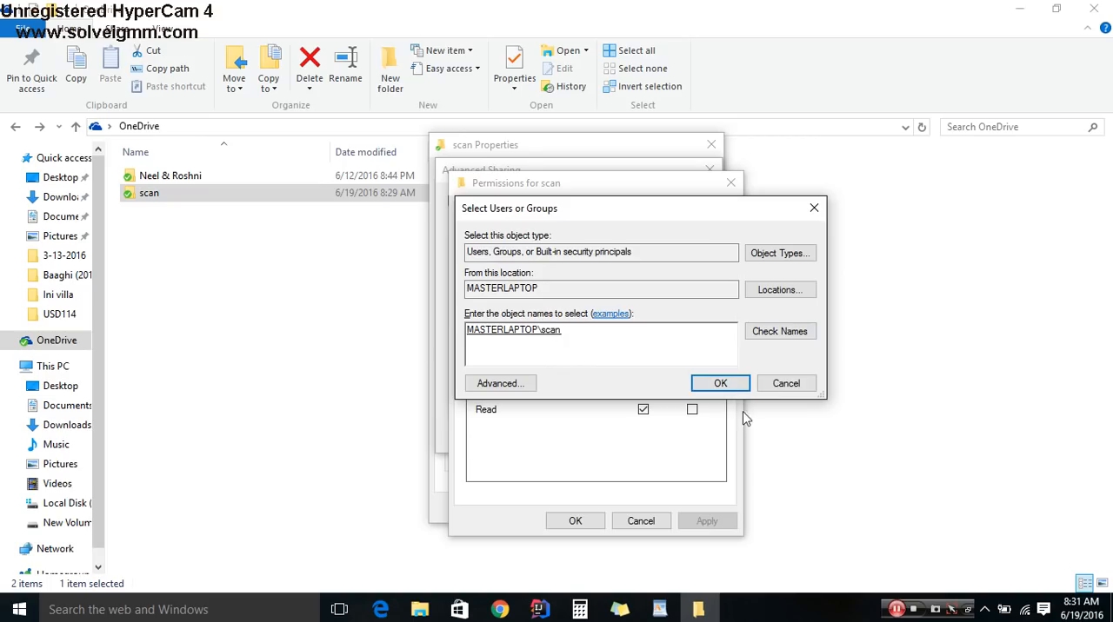
pyautogui.click(719, 384)
# - Allow the scan user Full Control of the share, apply it and close the folder's properties
pyautogui.click(517, 263)
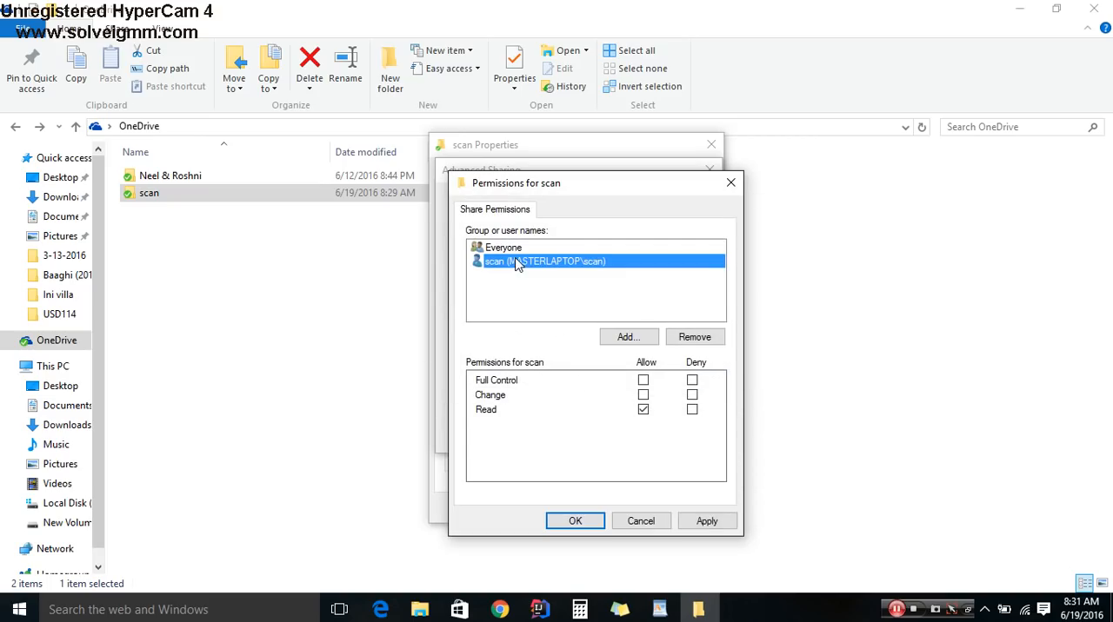
pyautogui.click(644, 380)
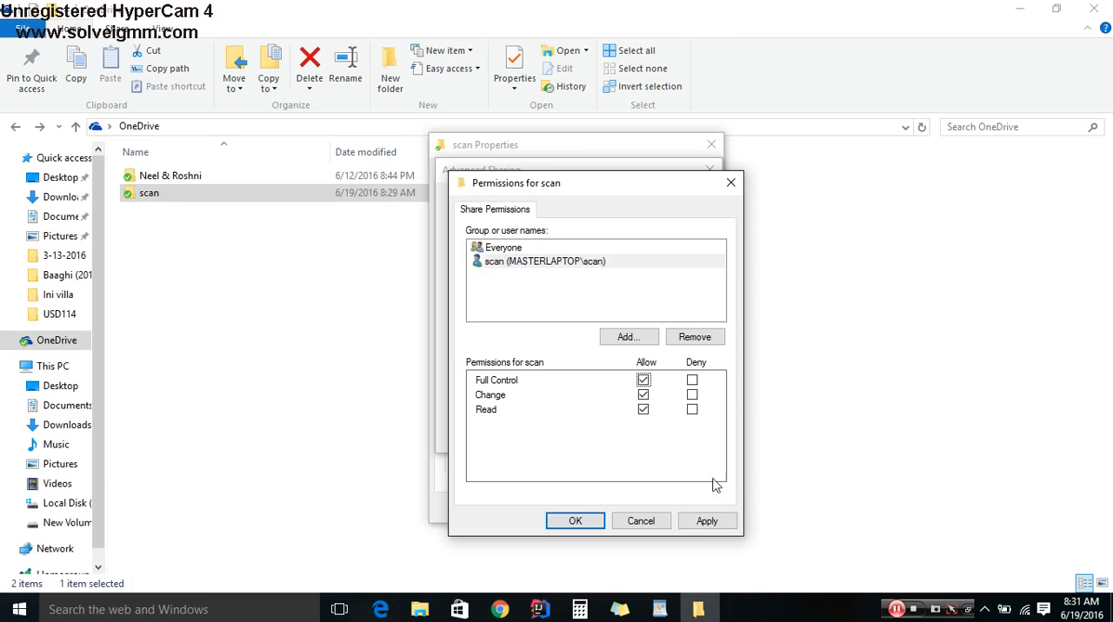
pyautogui.click(706, 522)
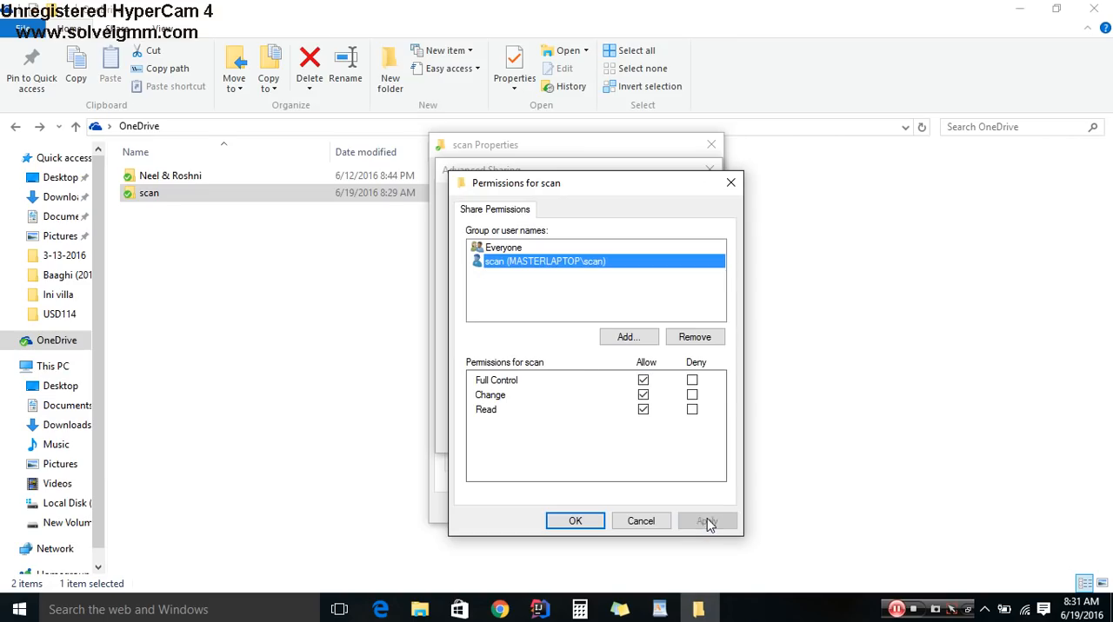
pyautogui.click(586, 520)
pyautogui.click(547, 439)
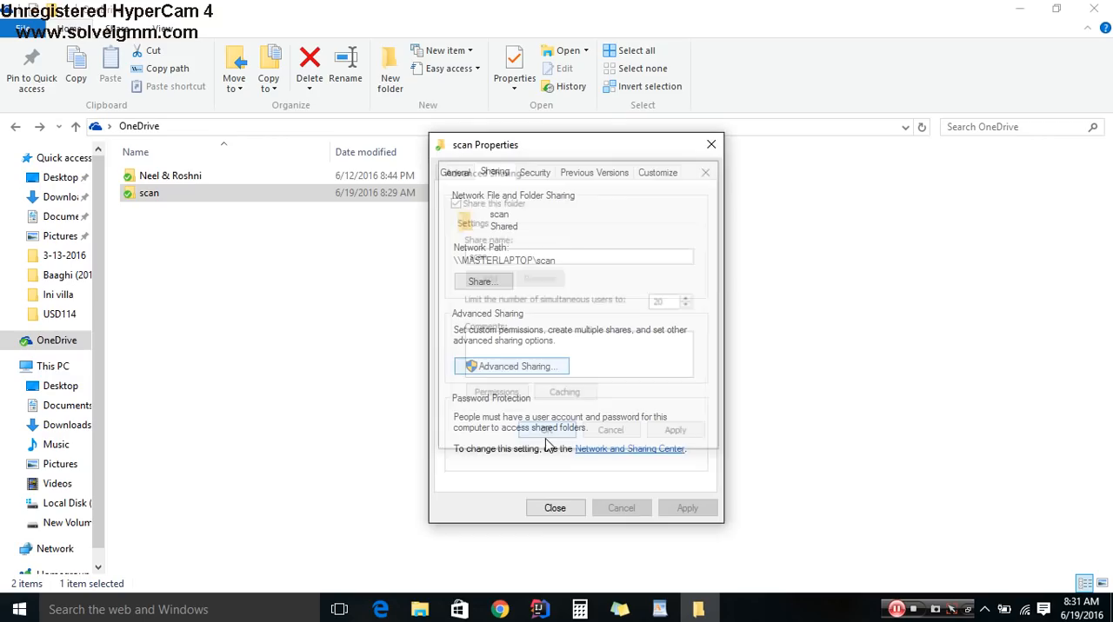
pyautogui.click(550, 506)
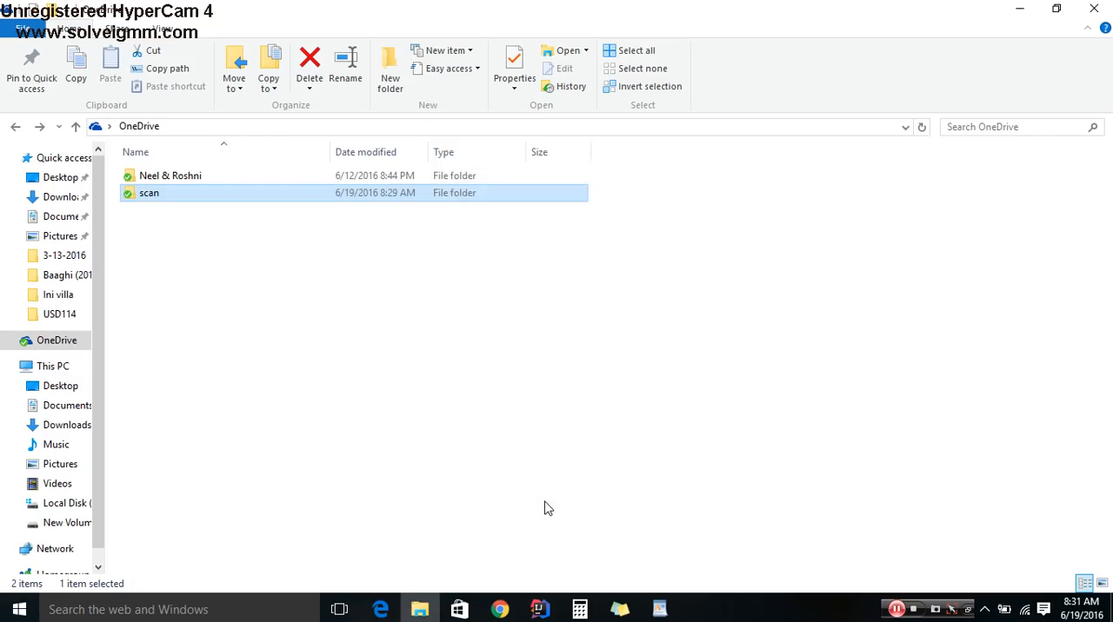
# - Close File Explorer and change the font color of the "Create a folder, Share it & allow permission to user" list item to green
pyautogui.click(443, 363)
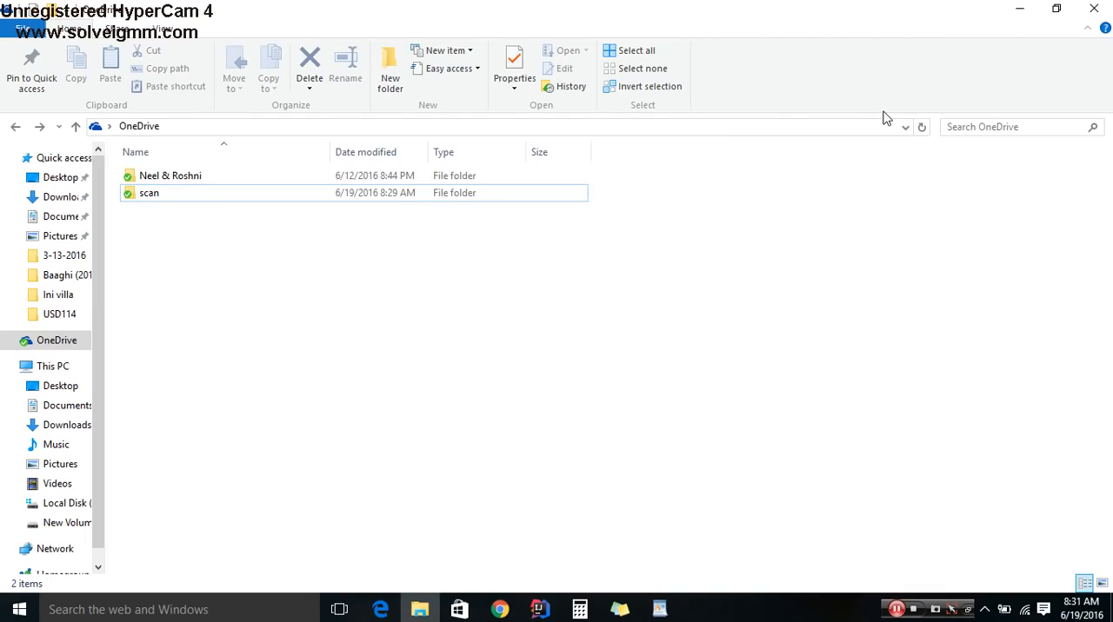
pyautogui.click(1087, 27)
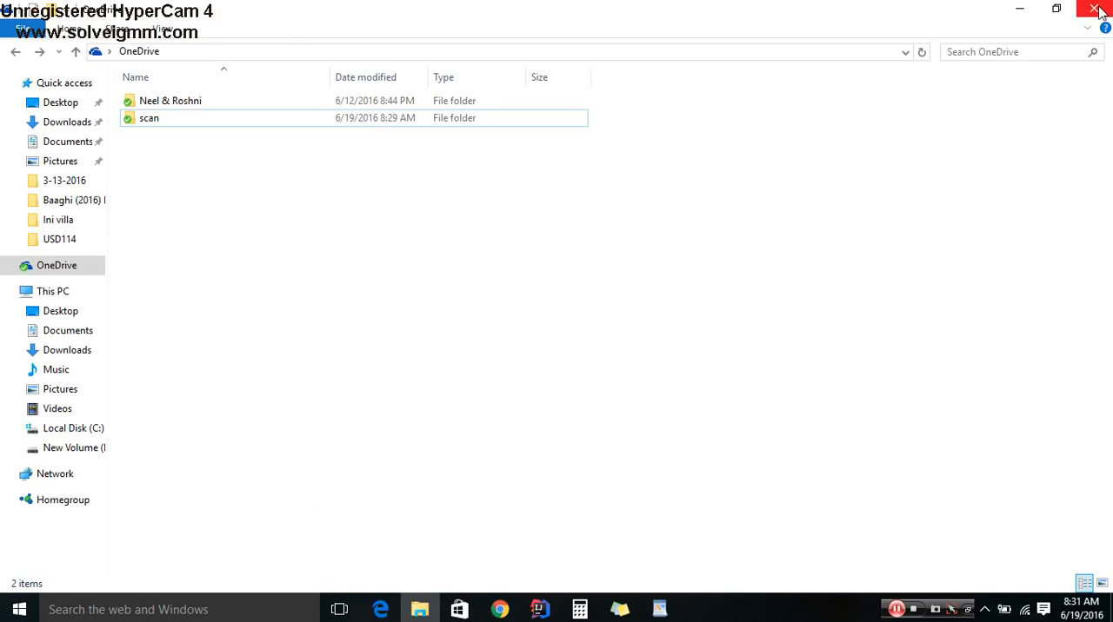
pyautogui.click(1097, 11)
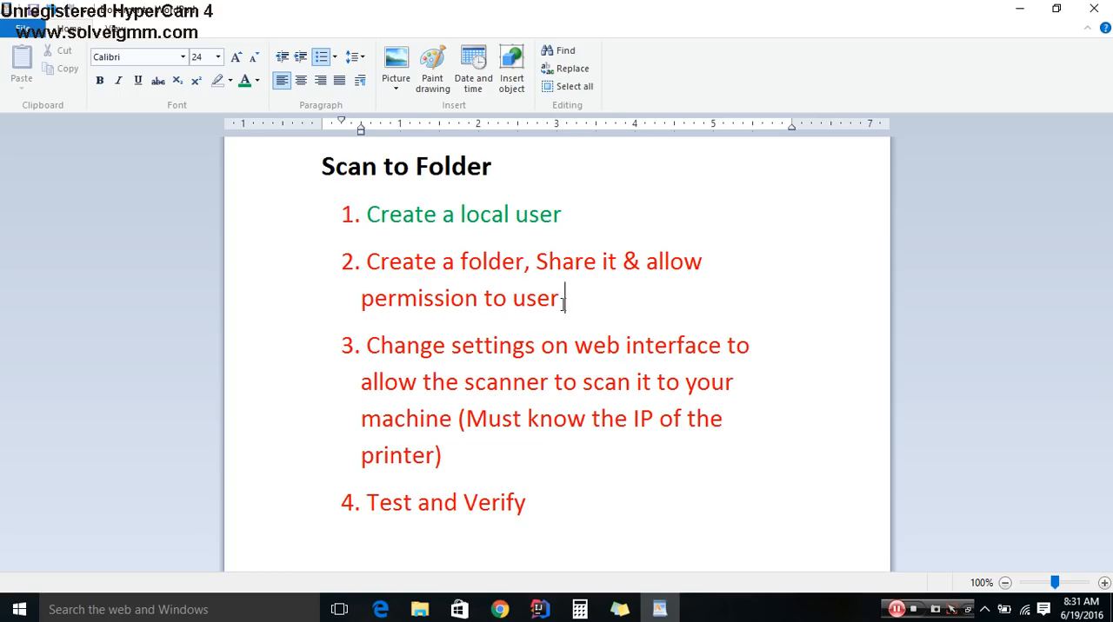
pyautogui.moveTo(563, 301); pyautogui.dragTo(364, 261)
pyautogui.click(241, 85)
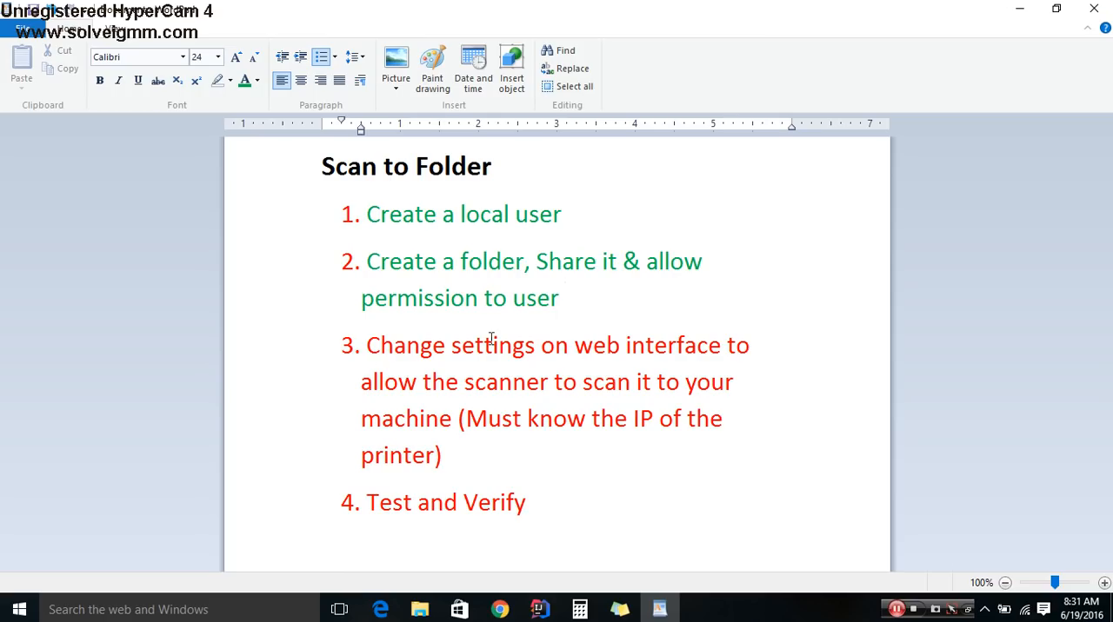
pyautogui.moveTo(369, 345); pyautogui.dragTo(459, 481)
pyautogui.click(490, 450)
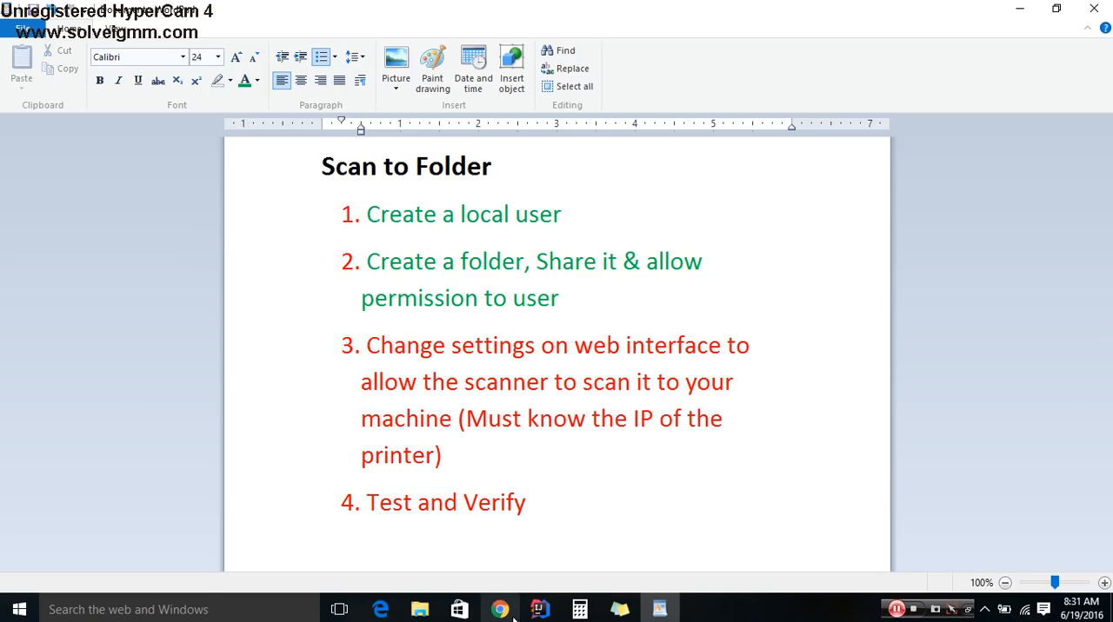
# - Switch to Chrome and open the printer's web interface at 192.168.1.251
pyautogui.click(500, 609)
pyautogui.click(157, 34)
pyautogui.write('192.168.1.2')
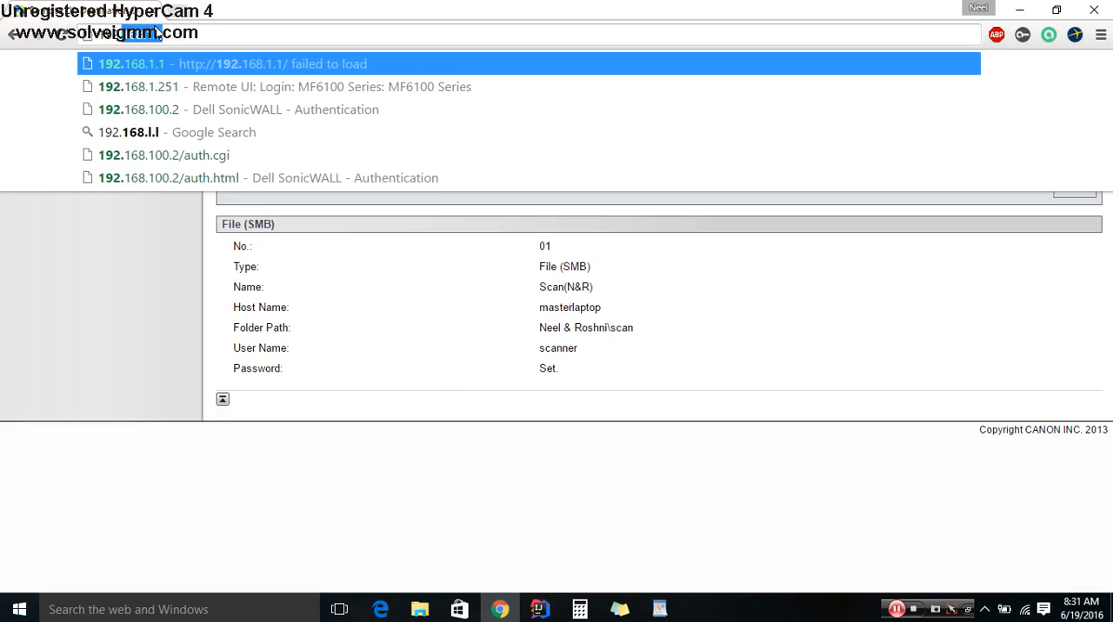
pyautogui.write('51')
pyautogui.press('Return')
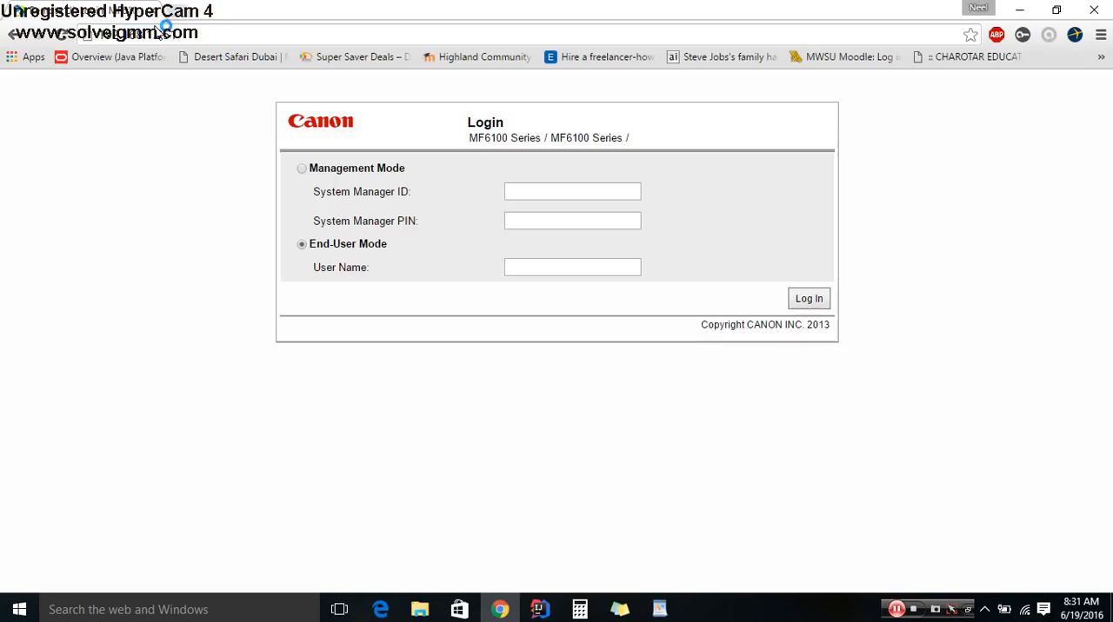
pyautogui.moveTo(380, 114); pyautogui.dragTo(273, 115)
pyautogui.click(394, 142)
pyautogui.moveTo(468, 137); pyautogui.dragTo(568, 139)
pyautogui.click(675, 131)
pyautogui.moveTo(468, 138); pyautogui.dragTo(544, 139)
# - Log in to the printer in Management Mode with the System Manager ID and System Manager PIN
pyautogui.click(539, 193)
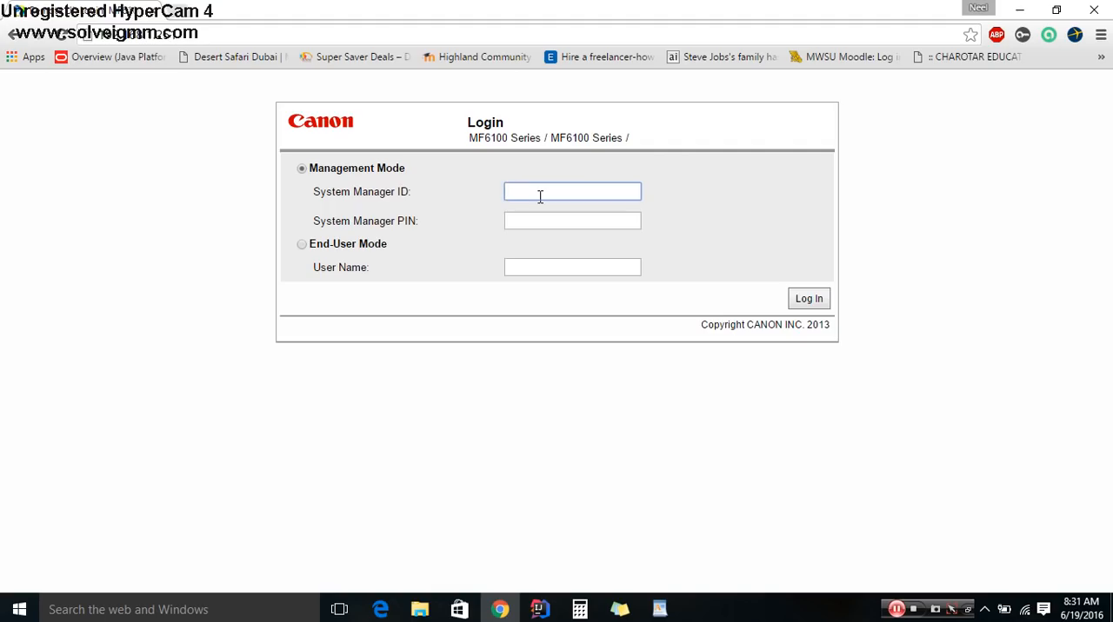
pyautogui.write('admin')
pyautogui.press('Tab')
pyautogui.write('*****')
pyautogui.press('Return')
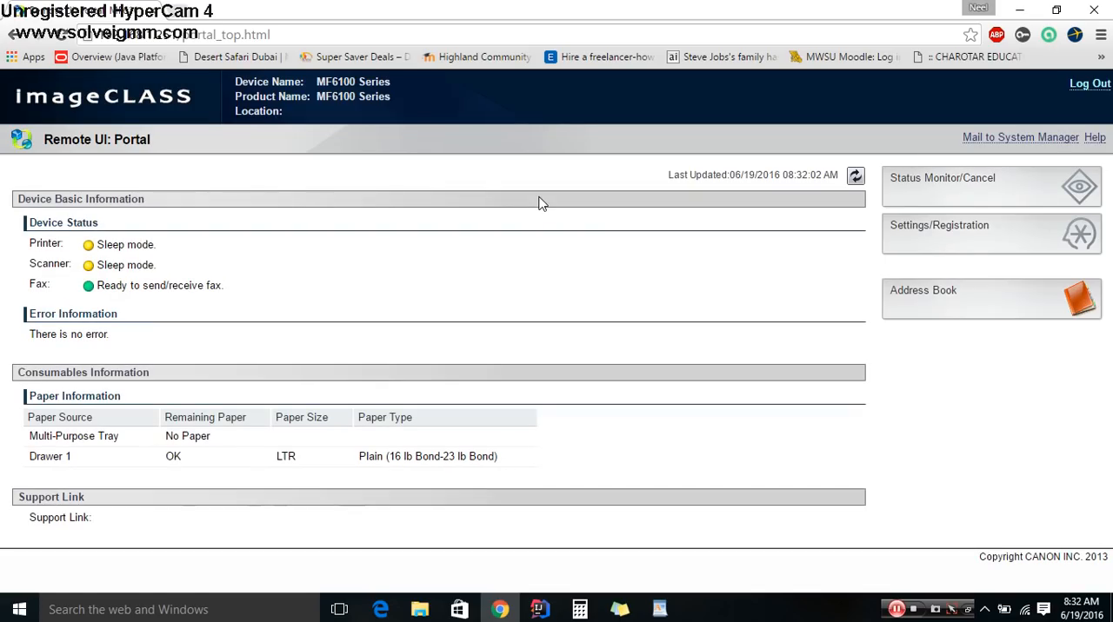
# - Start registering a new File (SMB) destination in One-Touch entry 03 of the printer's Address Book
pyautogui.click(942, 308)
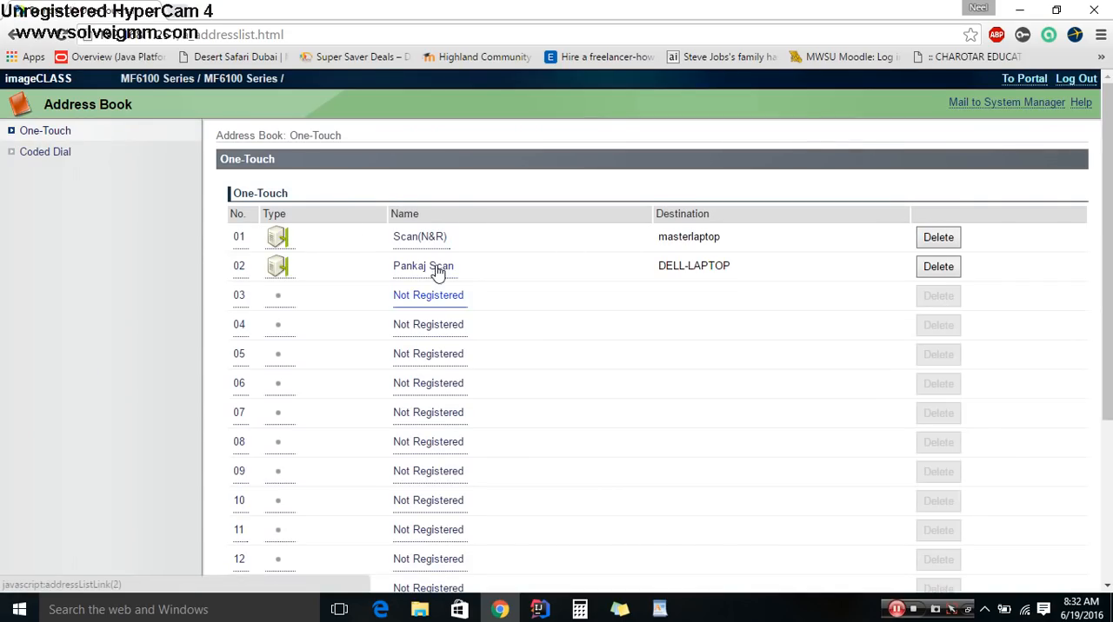
pyautogui.click(39, 132)
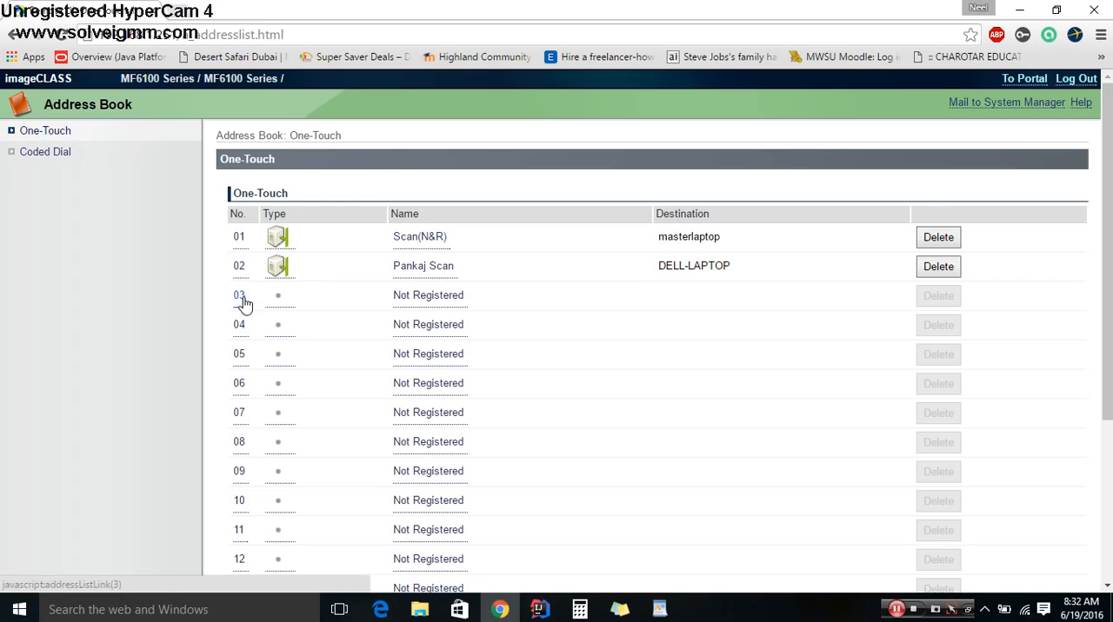
pyautogui.click(244, 299)
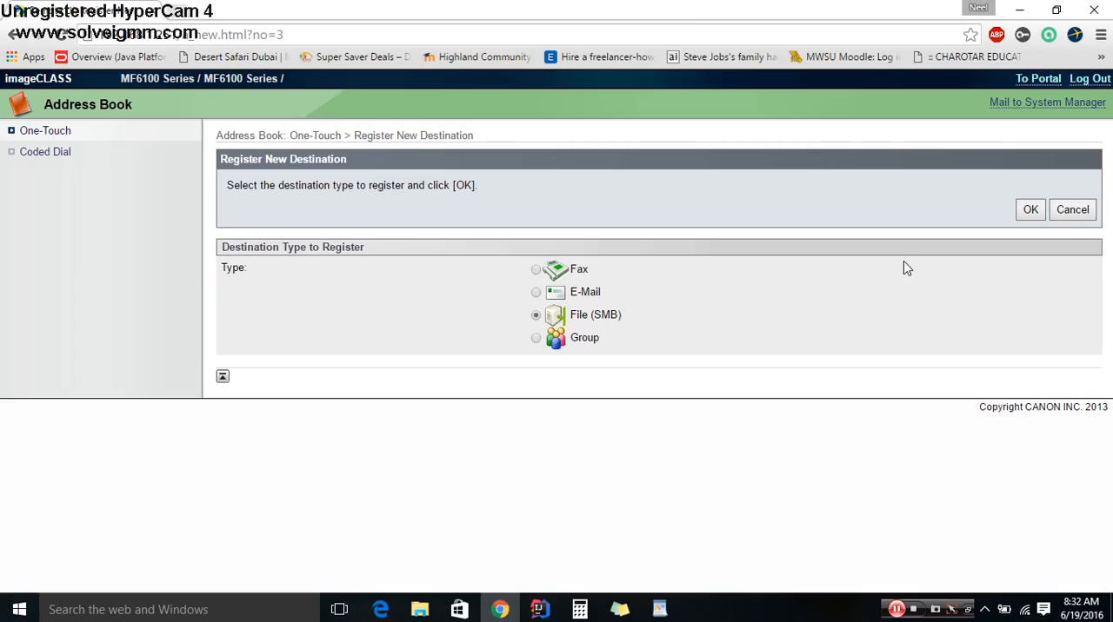
pyautogui.click(1029, 211)
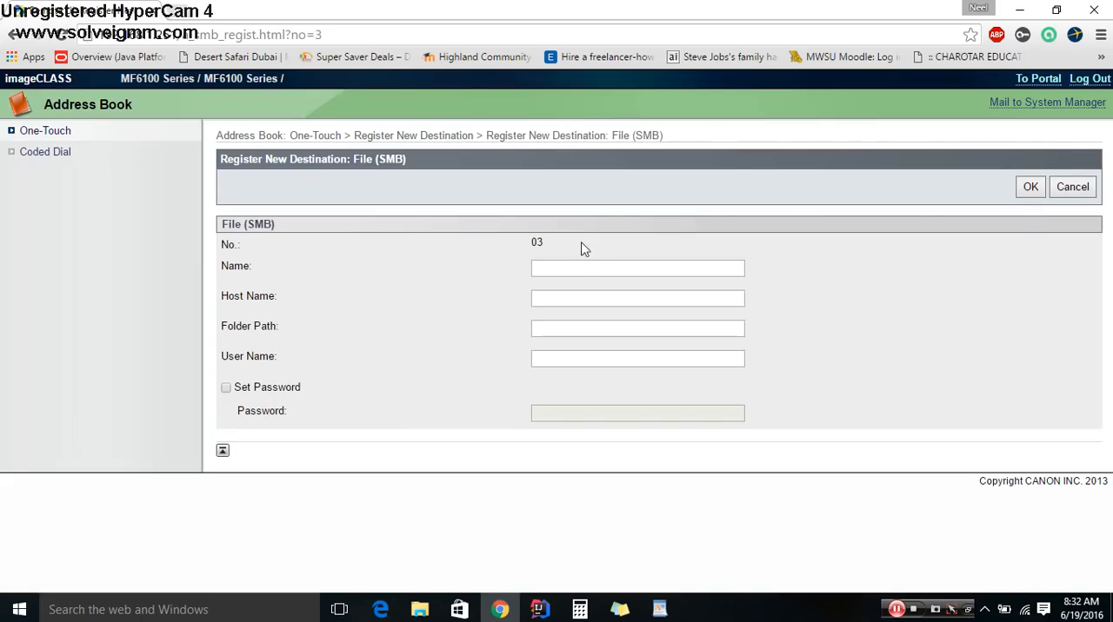
# - Name the new File (SMB) destination "My Scan"
pyautogui.click(581, 268)
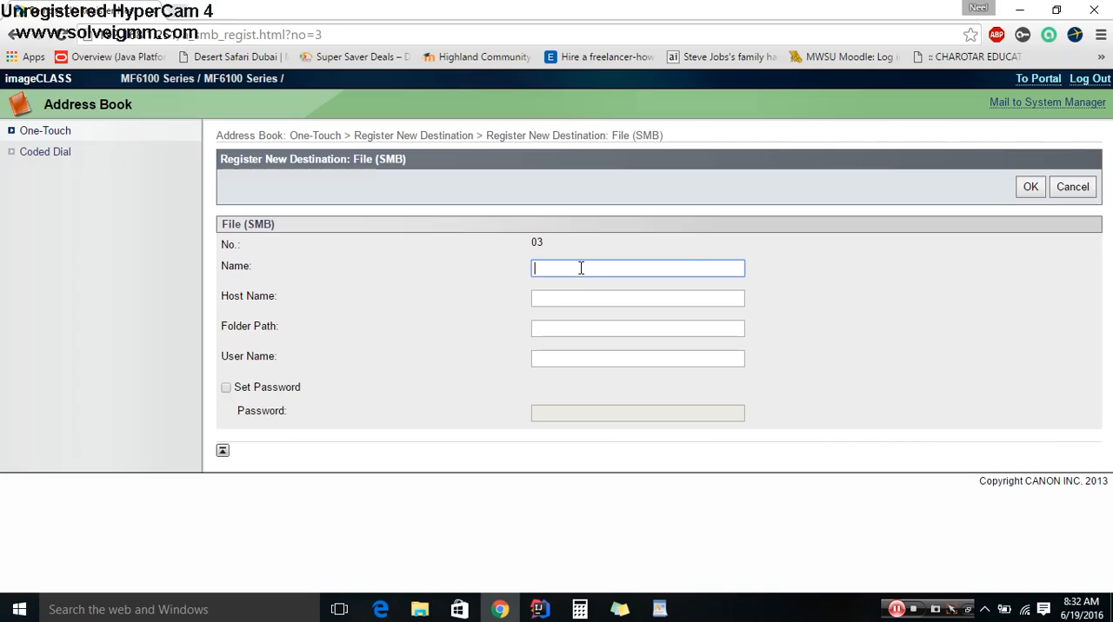
pyautogui.write('My Scan')
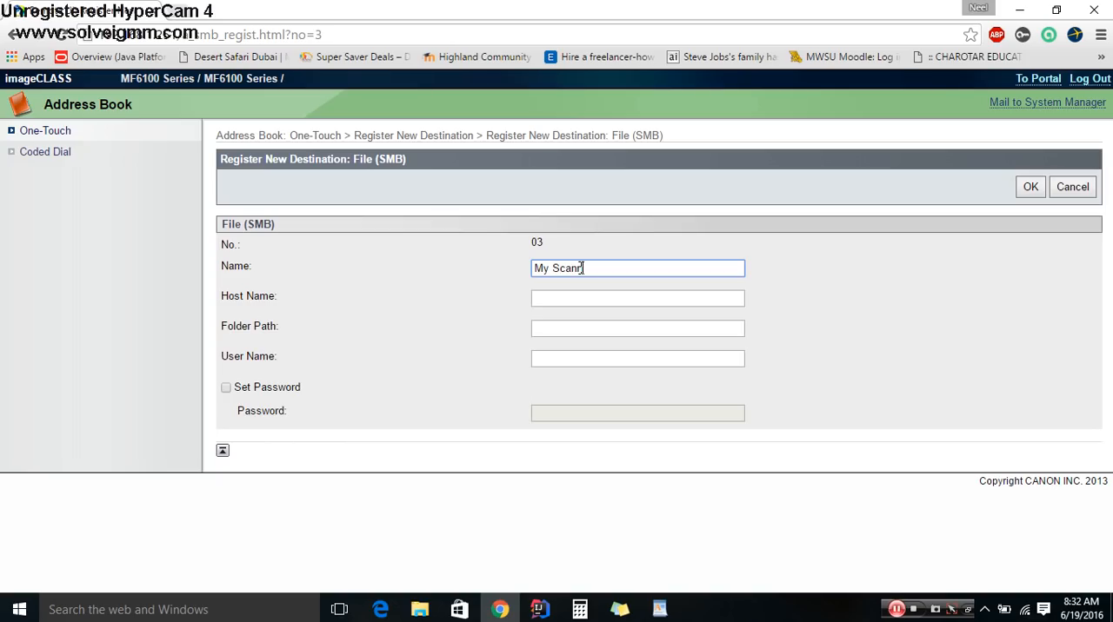
pyautogui.press('Tab')
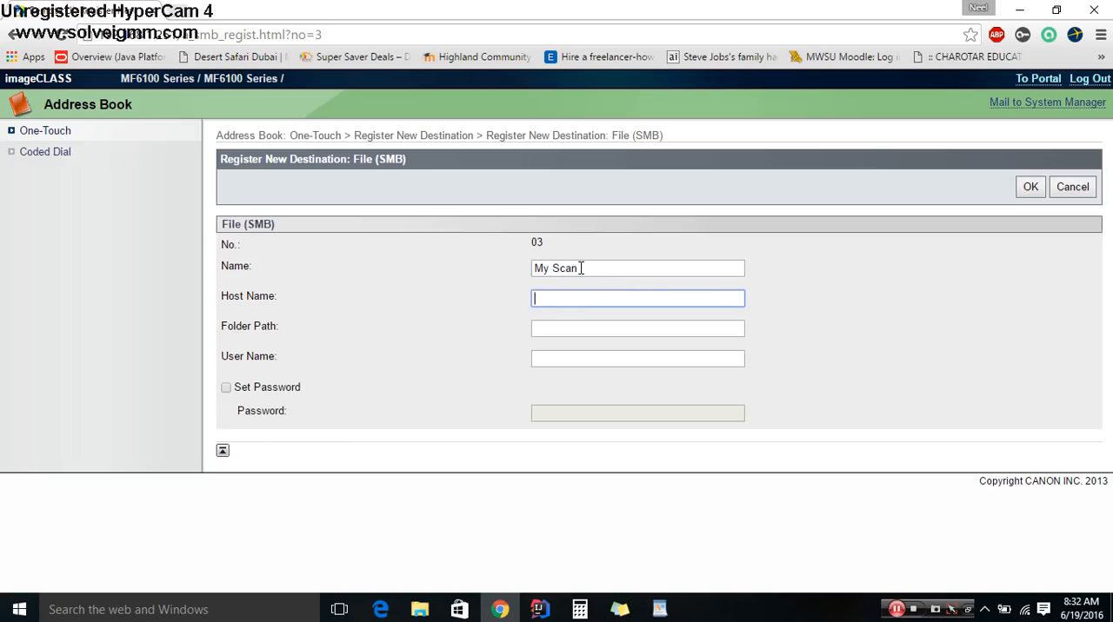
# - Find the Windows System information page and open the settings for the computer name
pyautogui.click(19, 609)
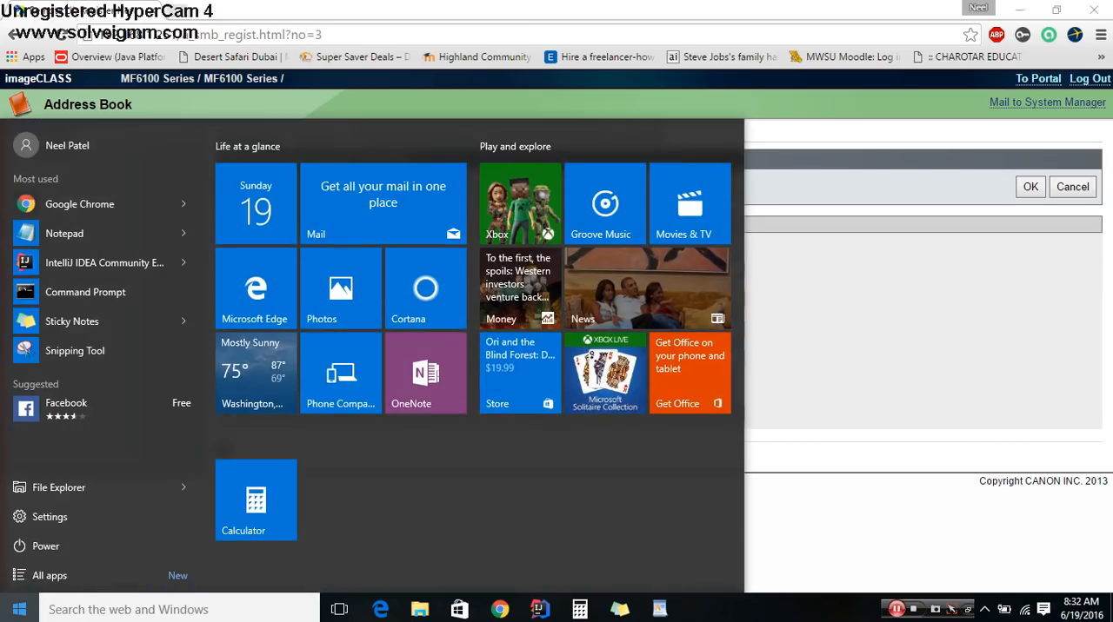
pyautogui.write('th')
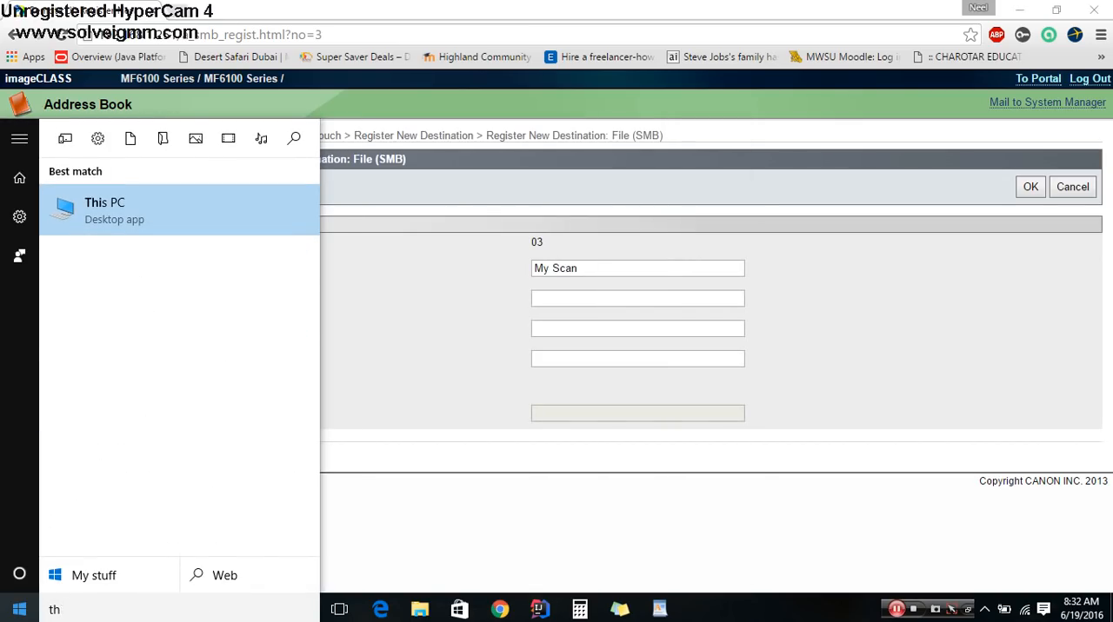
pyautogui.press('BackSpace')
pyautogui.press('BackSpace')
pyautogui.write('system')
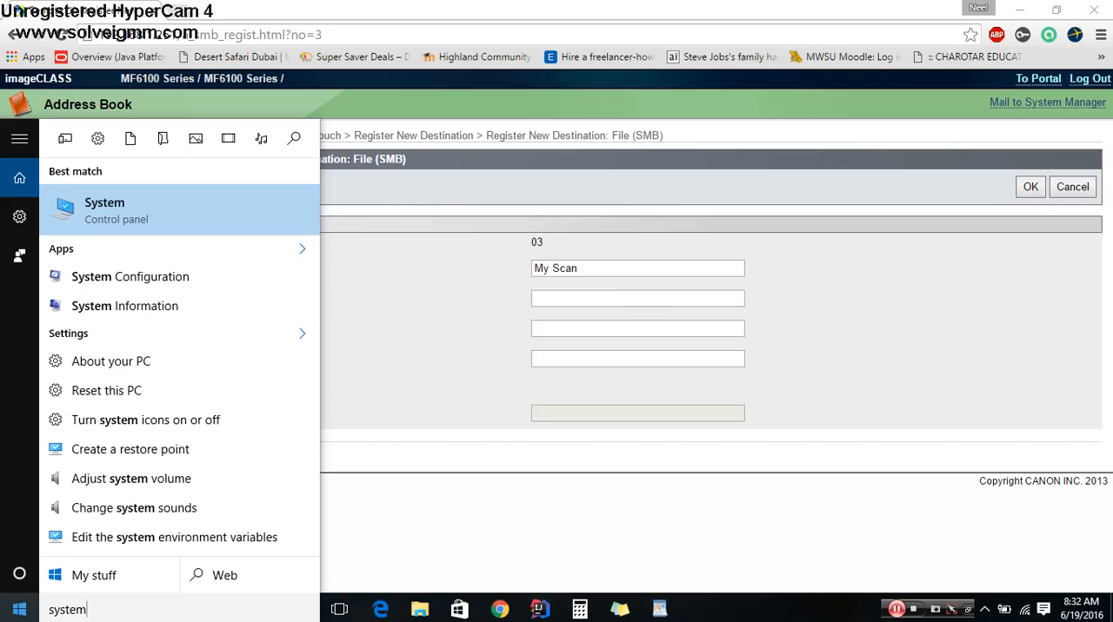
pyautogui.click(119, 220)
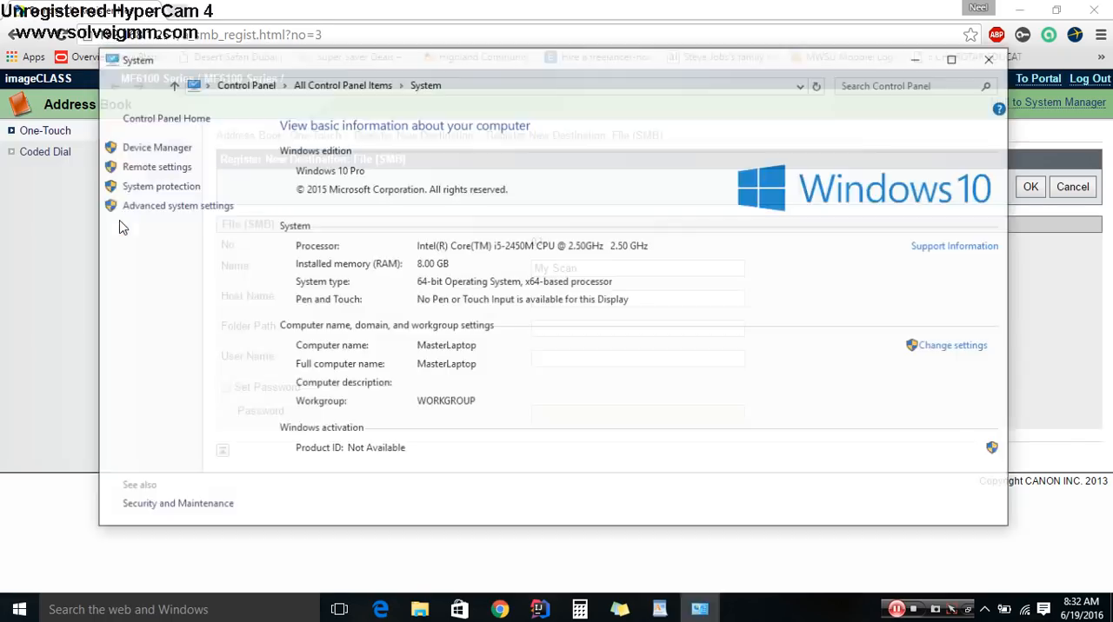
pyautogui.click(929, 349)
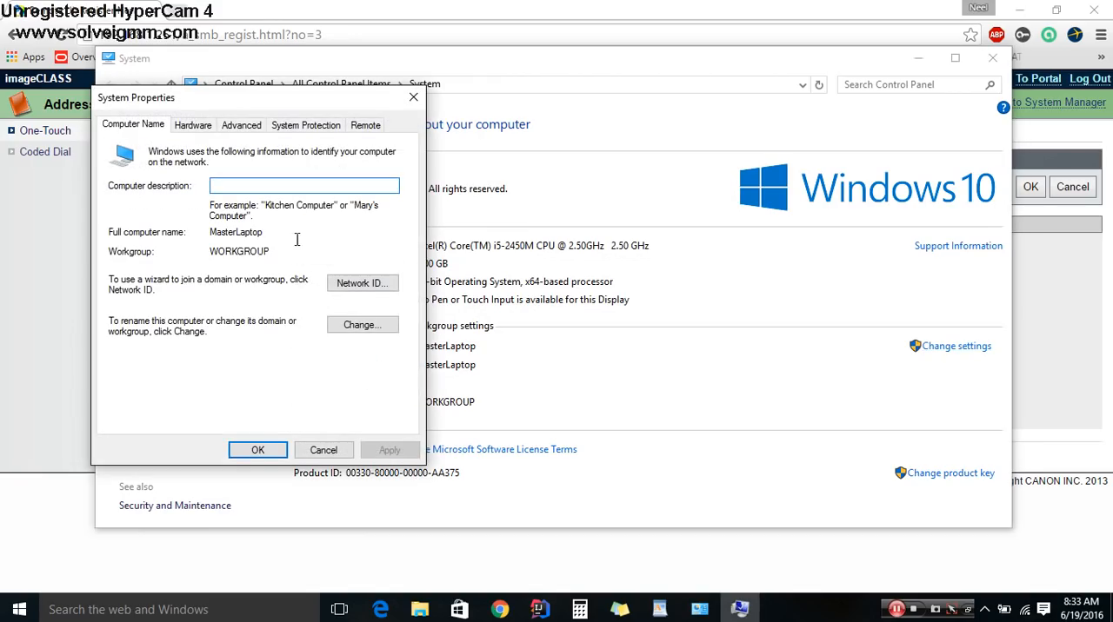
# - Copy the full computer name MasterLaptop and paste it as the destination's host name, closing the system windows
pyautogui.moveTo(268, 230); pyautogui.dragTo(209, 232)
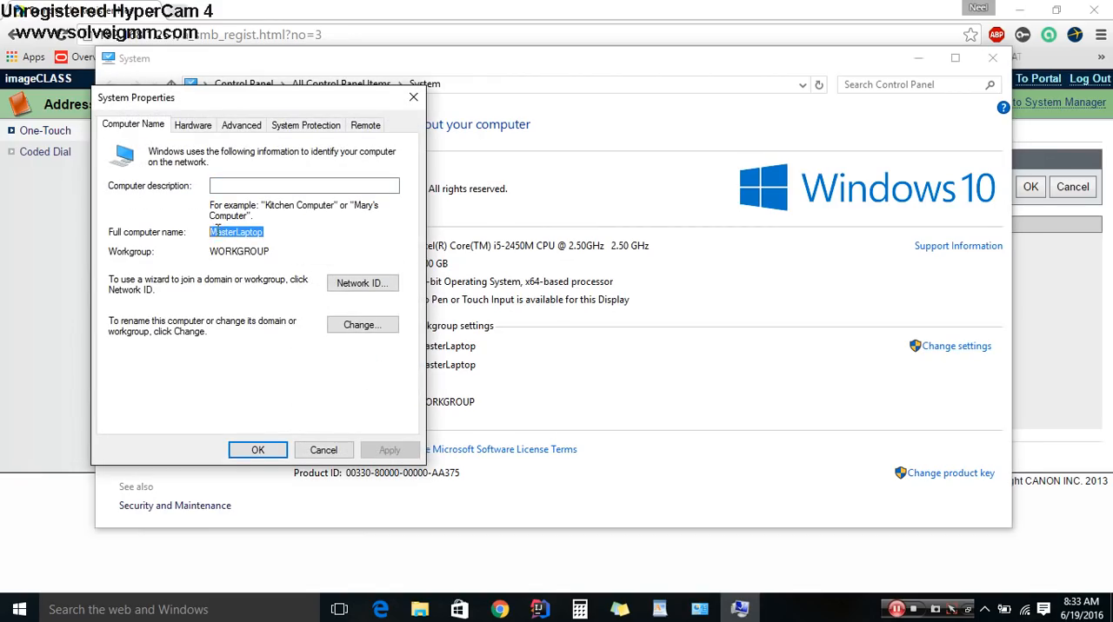
pyautogui.rightClick(218, 233)
pyautogui.click(256, 283)
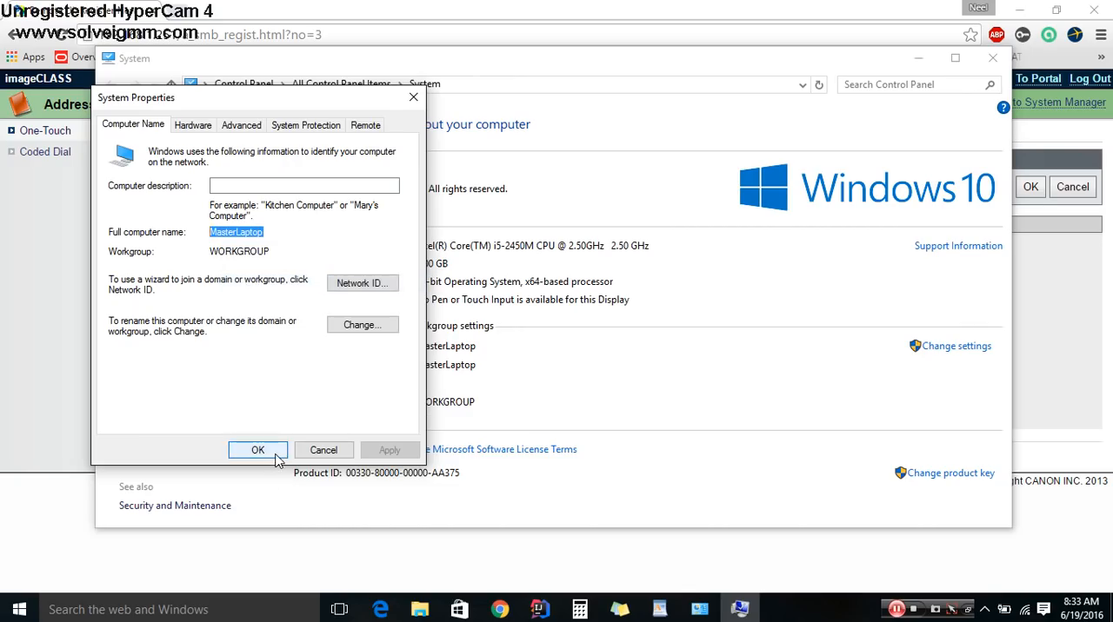
pyautogui.click(258, 451)
pyautogui.click(993, 59)
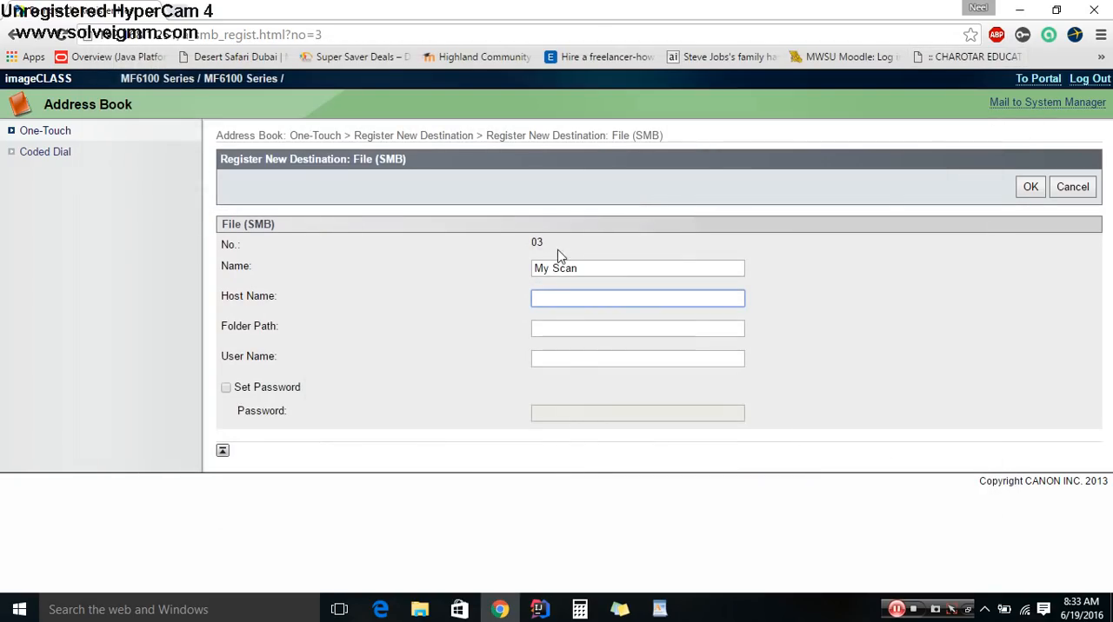
pyautogui.hotkey('ctrl', 'v')
# - Open File Explorer and browse to \\MASTERLAPTOP to view the computer's shared folders
pyautogui.click(576, 328)
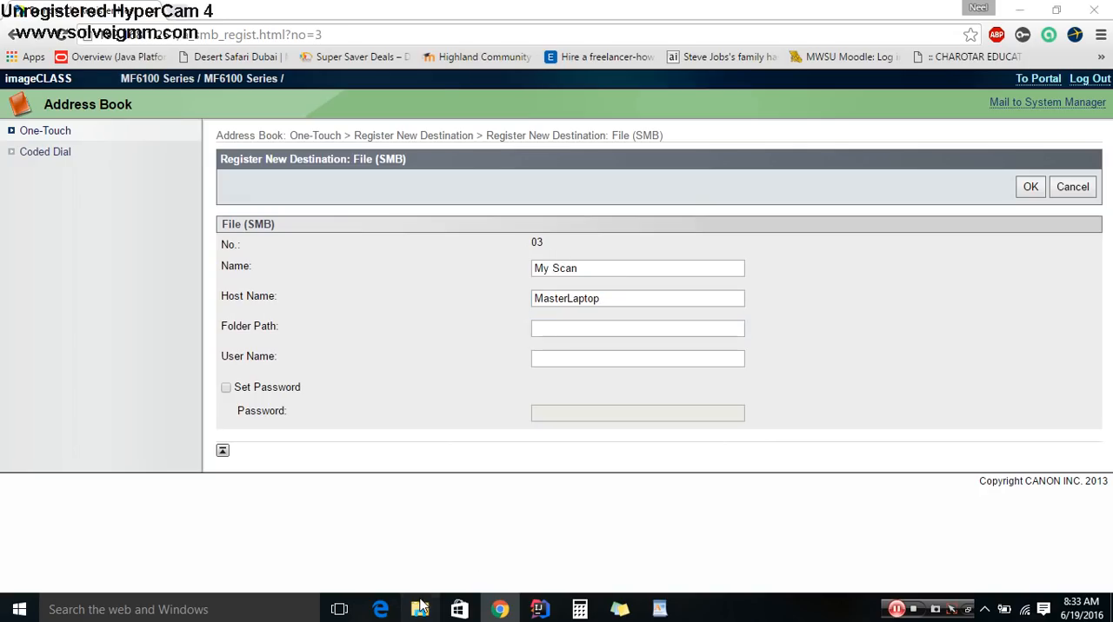
pyautogui.click(420, 609)
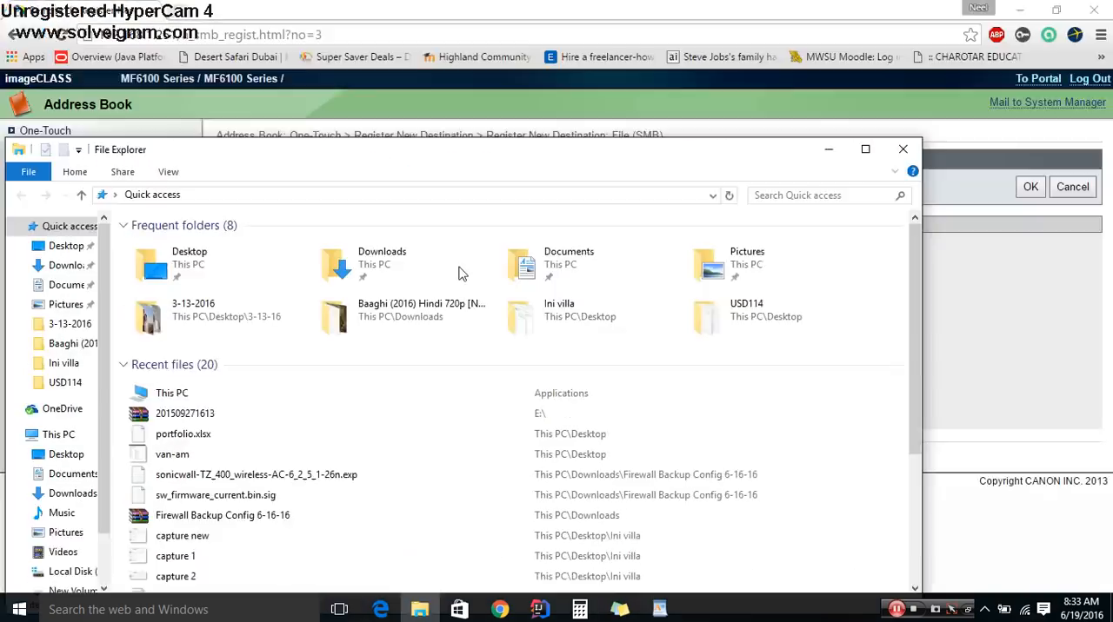
pyautogui.moveTo(416, 150); pyautogui.dragTo(539, 363)
pyautogui.click(488, 405)
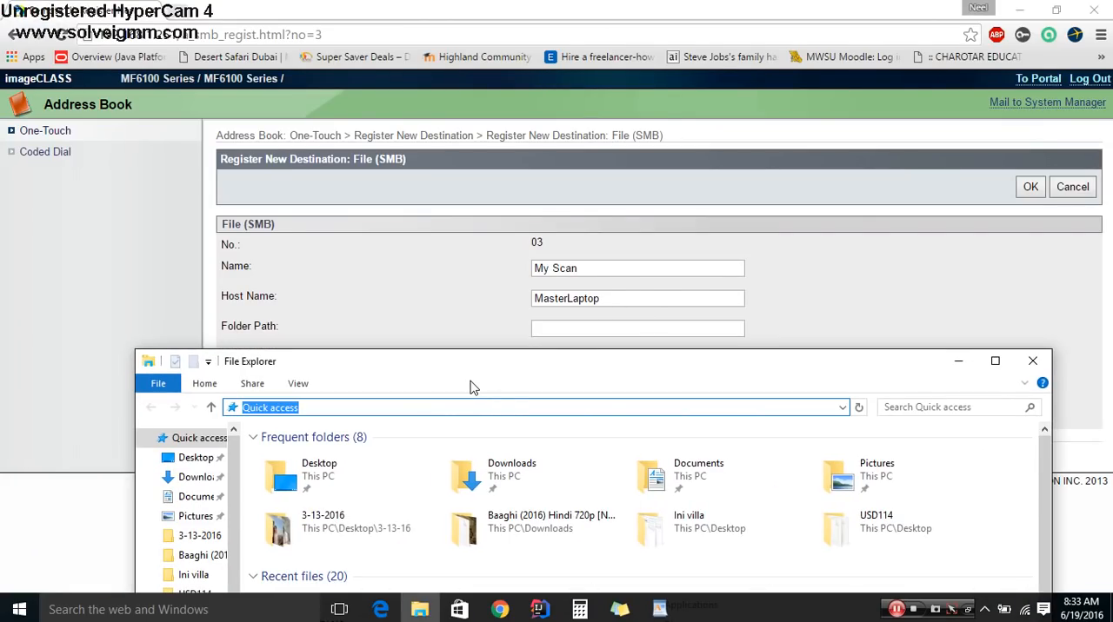
pyautogui.write('\\\\')
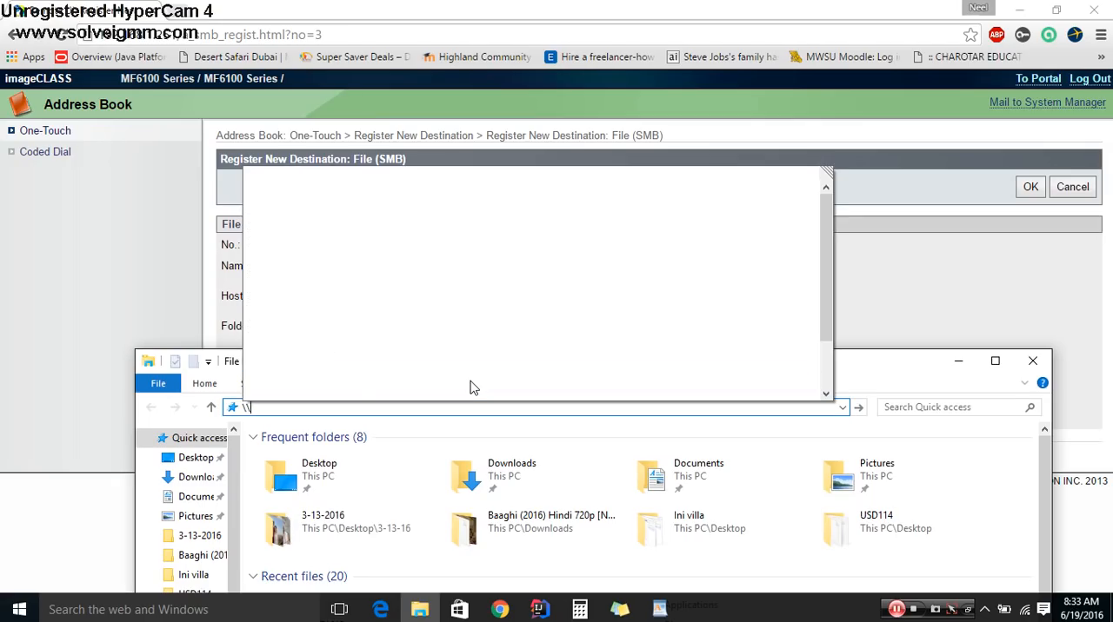
pyautogui.write('mas')
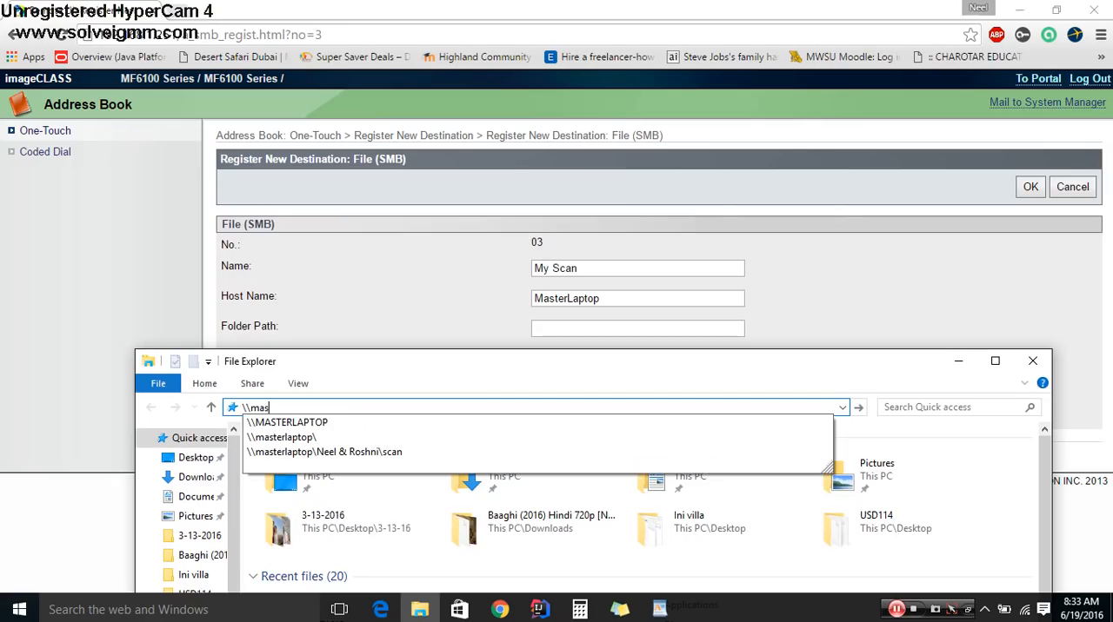
pyautogui.press('Down')
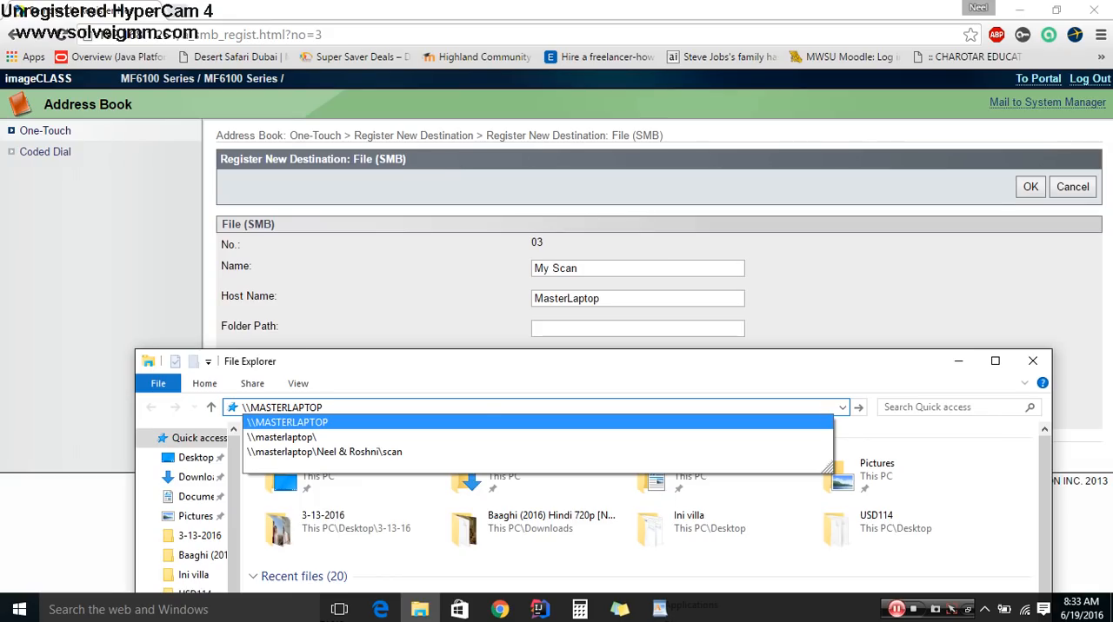
pyautogui.press('Return')
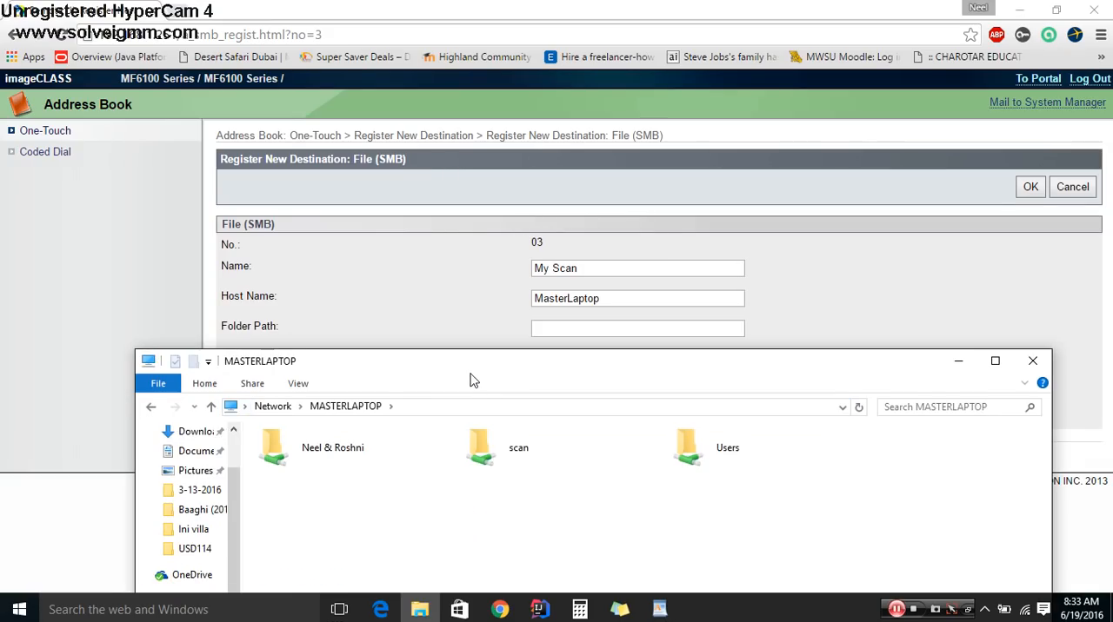
# - Open the scan share on MASTERLAPTOP to check its network path, and minimize File Explorer
pyautogui.moveTo(469, 379); pyautogui.dragTo(451, 309)
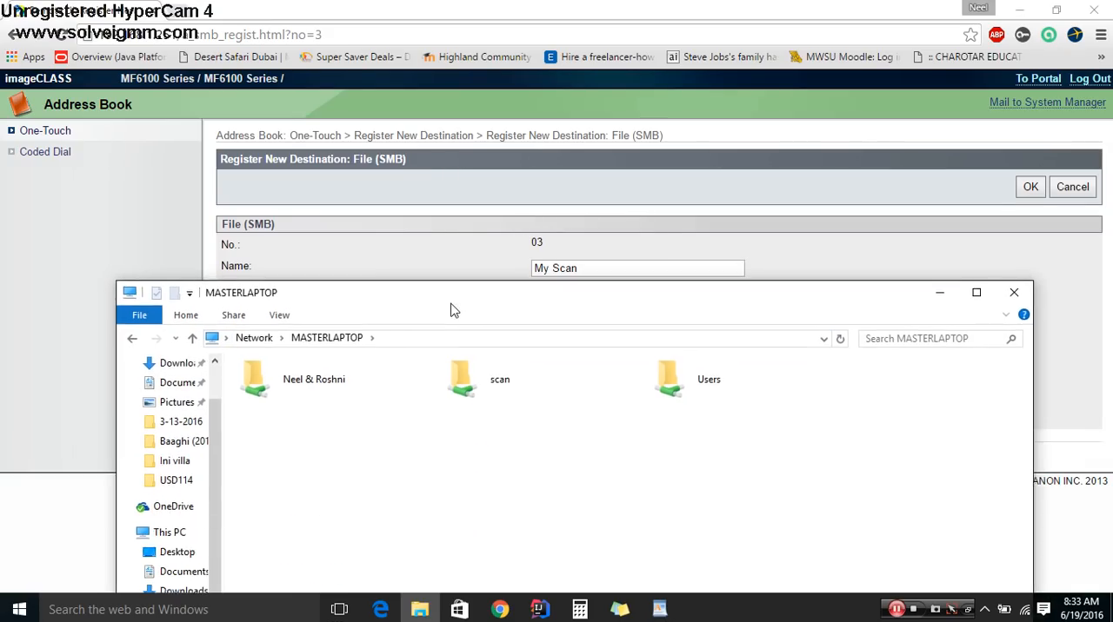
pyautogui.doubleClick(510, 399)
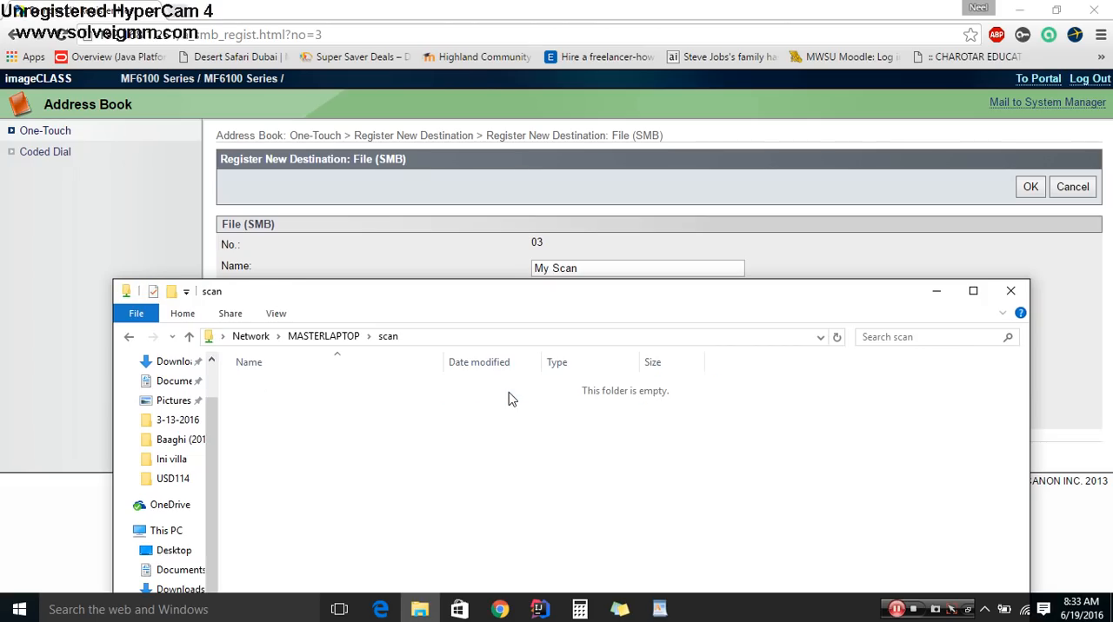
pyautogui.click(935, 292)
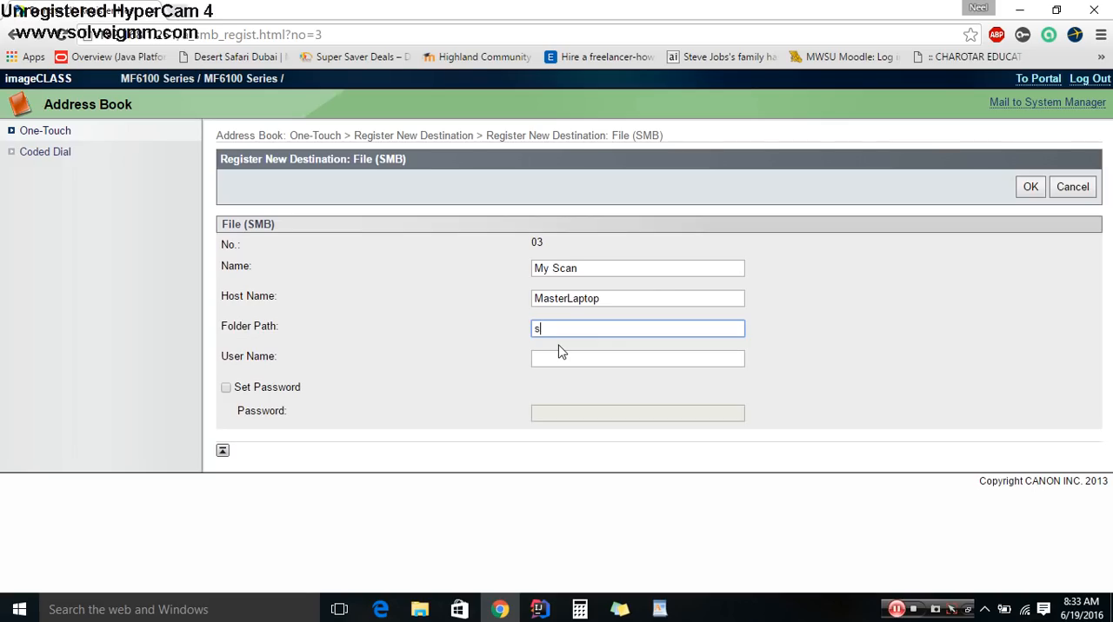
# - Set the destination's folder path to scan\ and its user name to scan
pyautogui.write('scan\\')
pyautogui.click(557, 358)
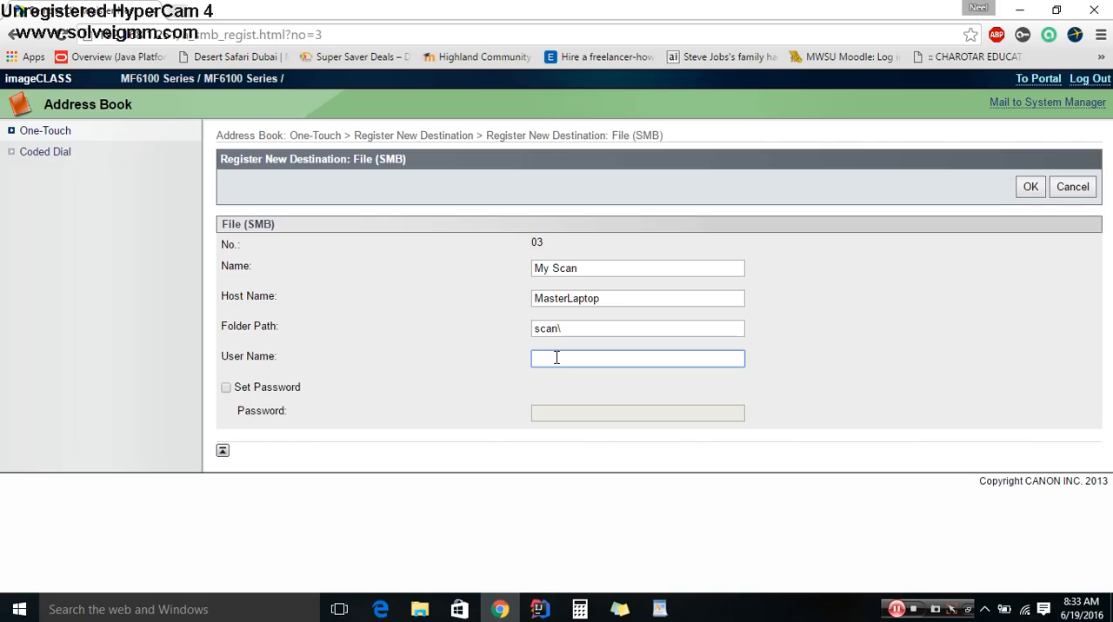
pyautogui.write('scan')
# - Enable Set Password, enter the scan user's password, and save the One-Touch destination
pyautogui.click(288, 390)
pyautogui.click(609, 416)
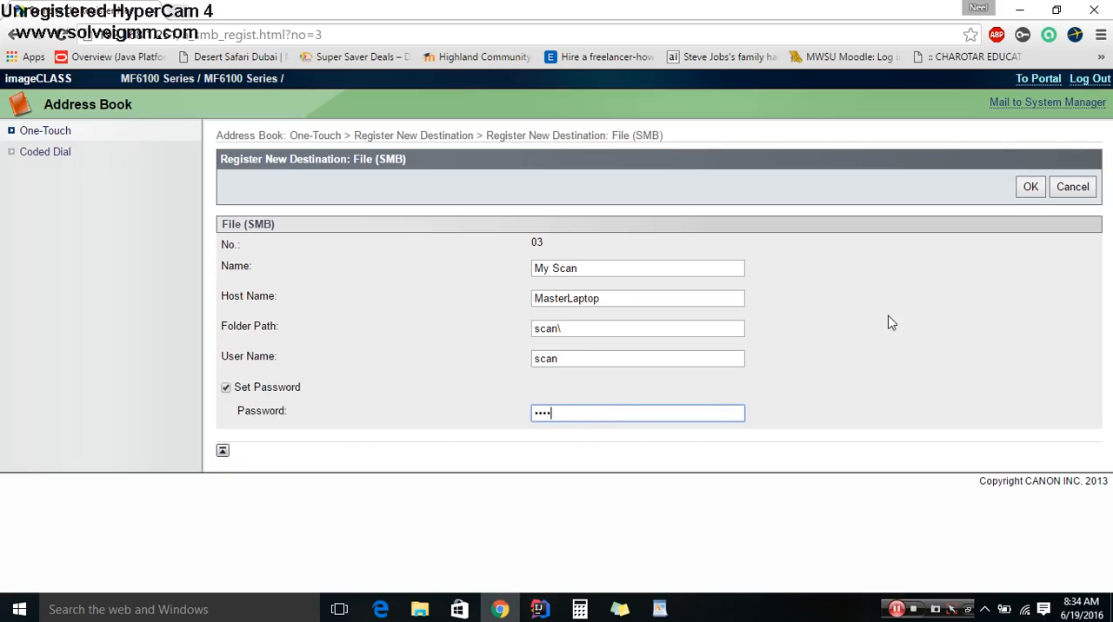
pyautogui.click(1036, 187)
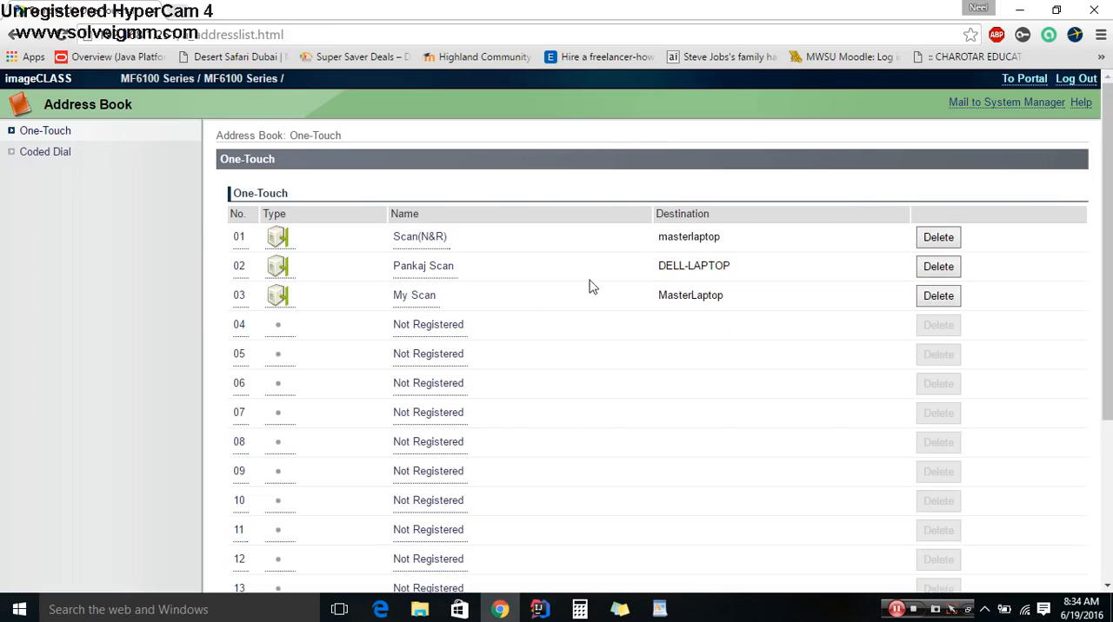
# - Start registering a new File (SMB) destination in Coded Dial entry 003 of the Address Book
pyautogui.click(55, 153)
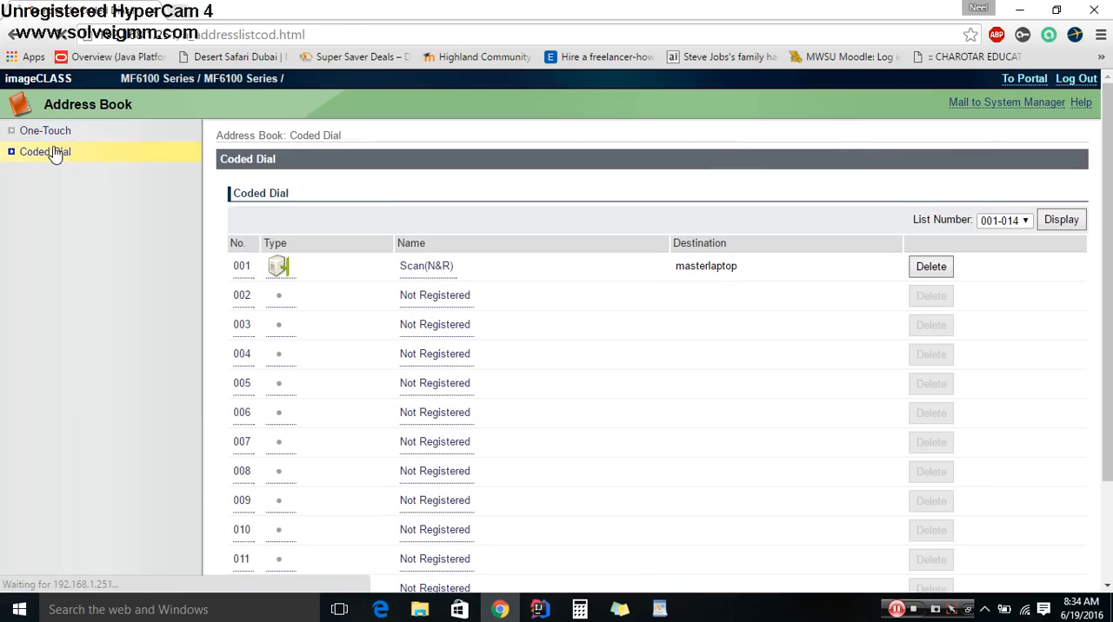
pyautogui.click(242, 329)
pyautogui.click(537, 315)
pyautogui.click(1035, 211)
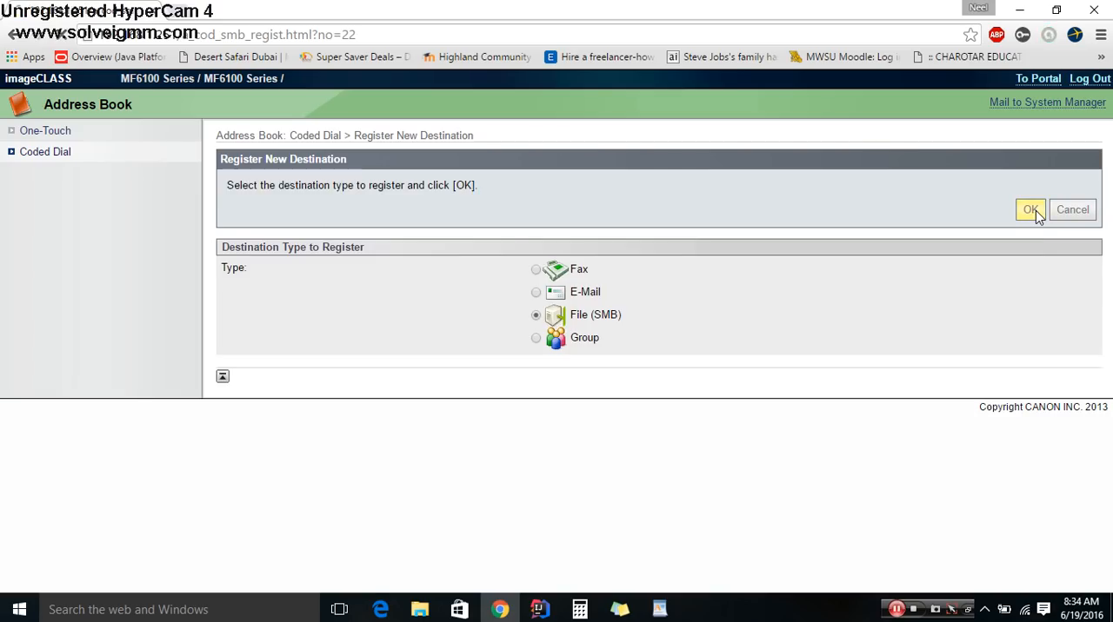
# - Name the Coded Dial destination "My Scan" and set its host name to MasterLaptop
pyautogui.click(584, 267)
pyautogui.write('S')
pyautogui.write('My Scan')
pyautogui.press('Tab')
pyautogui.write('Ma')
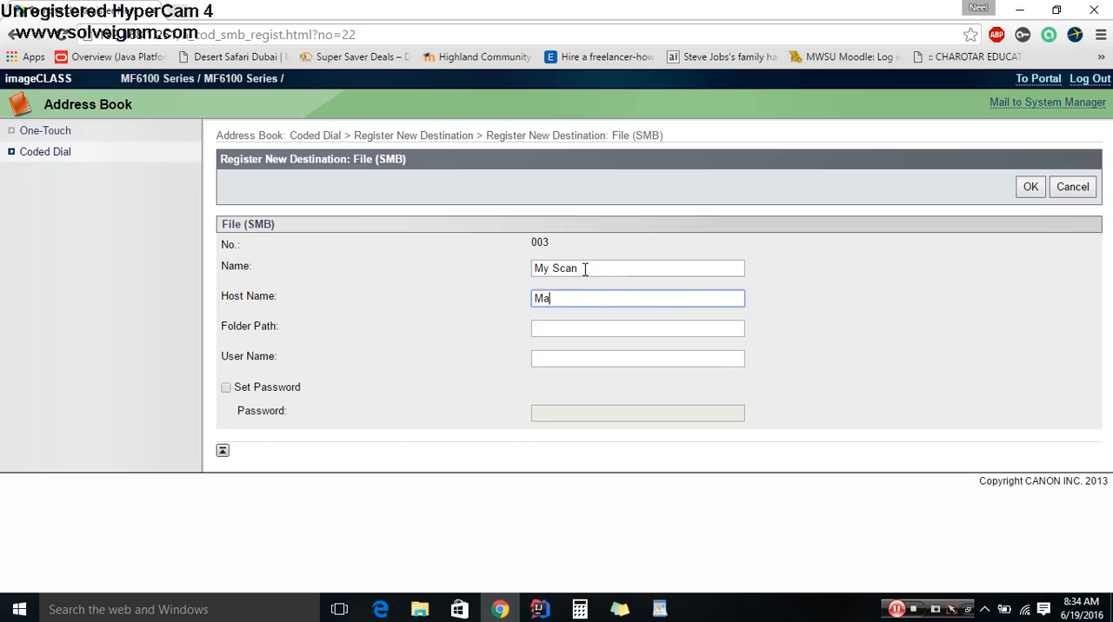
pyautogui.write('sterLaptop')
# - Set the Coded Dial destination's folder path to scan\ and its user name to scan
pyautogui.click(570, 330)
pyautogui.write('scxa')
pyautogui.press('BackSpace')
pyautogui.press('BackSpace')
pyautogui.write('an')
pyautogui.press('Tab')
pyautogui.write('scan')
pyautogui.press('Tab')
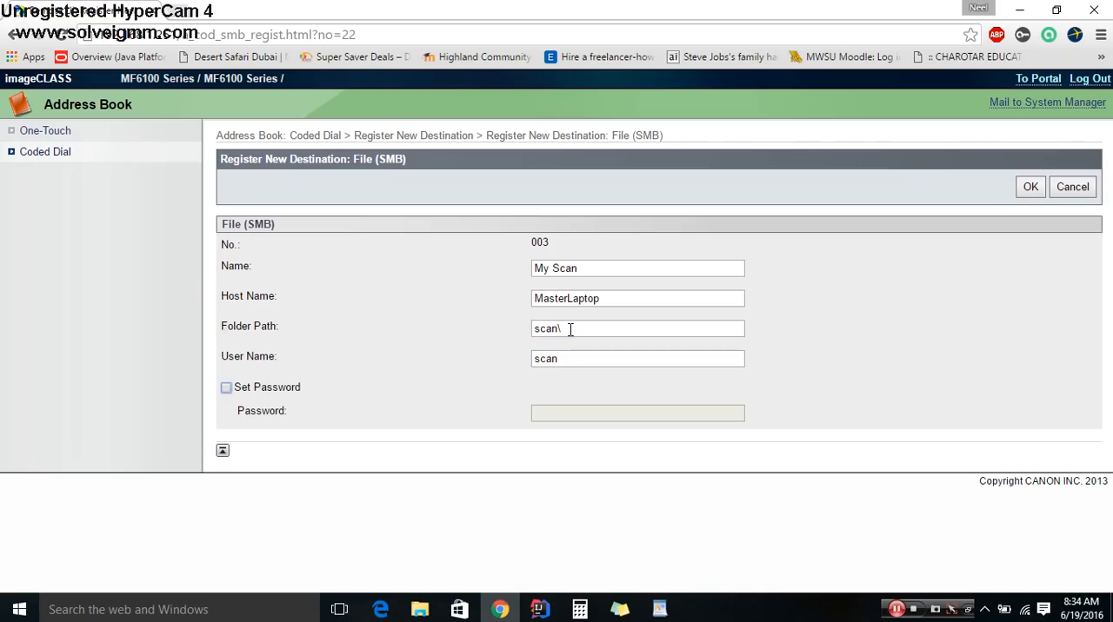
# - Enable Set Password for the Coded Dial destination, enter the scan user's password, and save the entry
pyautogui.click(241, 393)
pyautogui.click(551, 415)
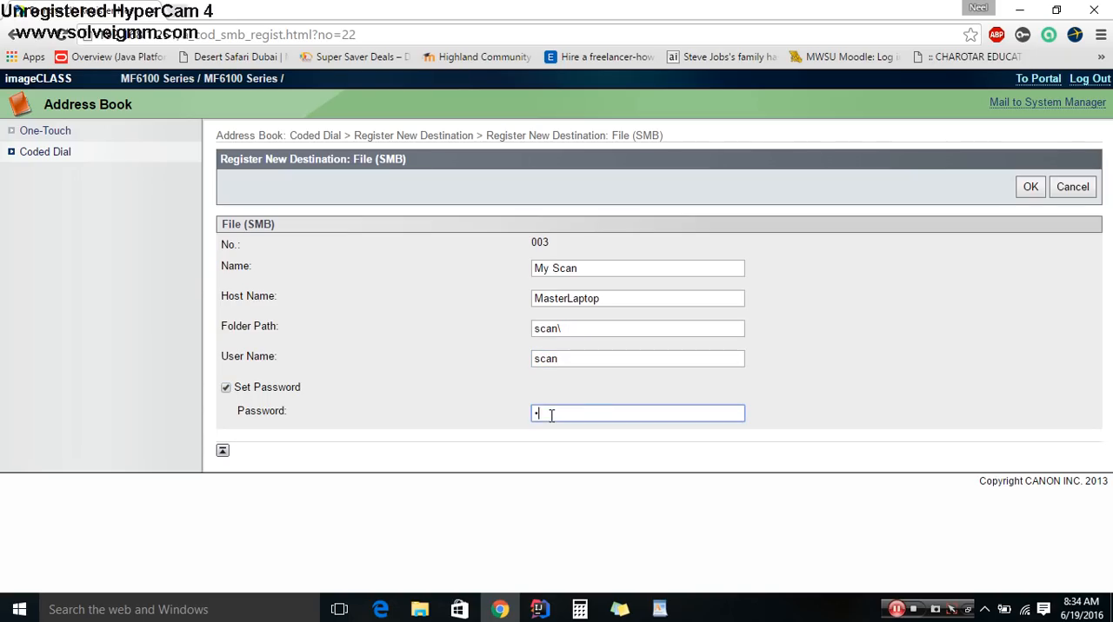
pyautogui.click(1025, 186)
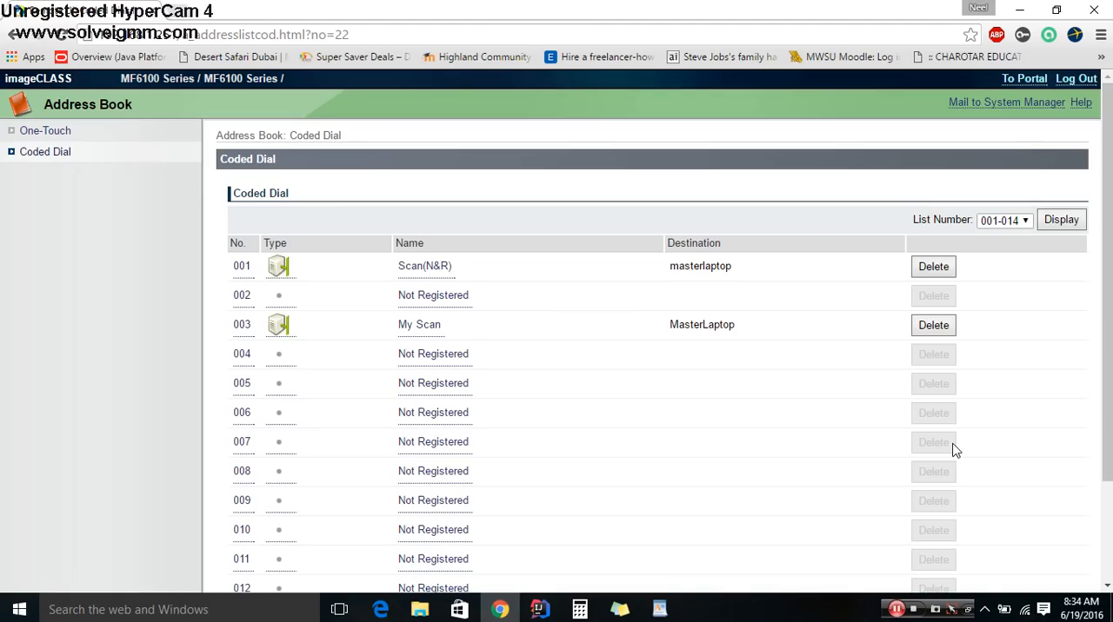
# - Minimize Chrome and change the font color of the "Change settings on web interface" list item to green
pyautogui.click(1017, 10)
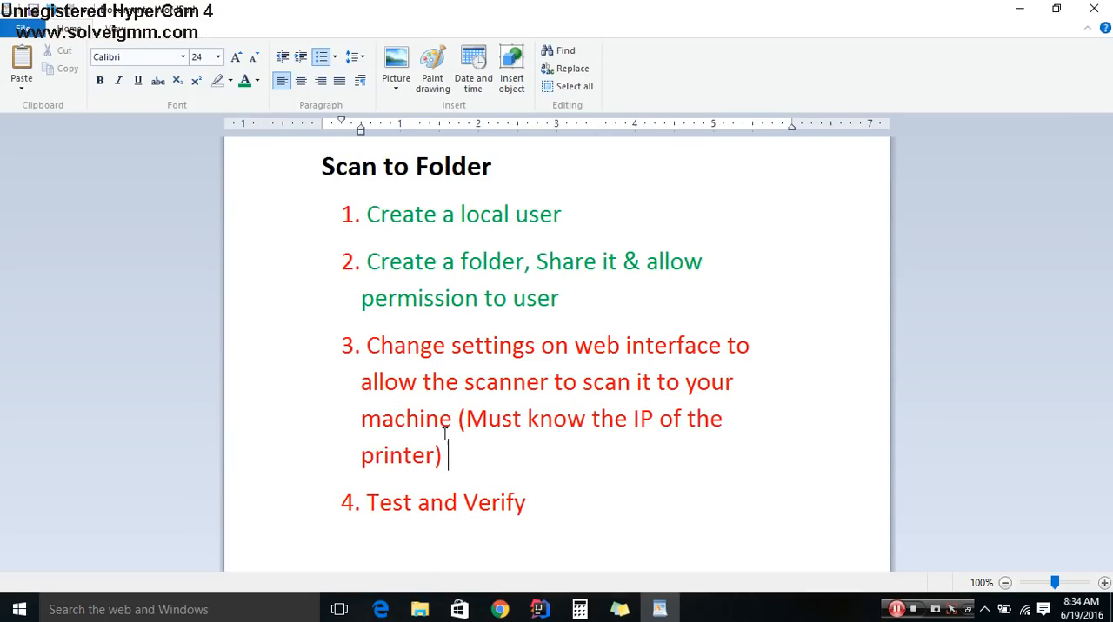
pyautogui.moveTo(447, 456); pyautogui.dragTo(363, 339)
pyautogui.click(247, 81)
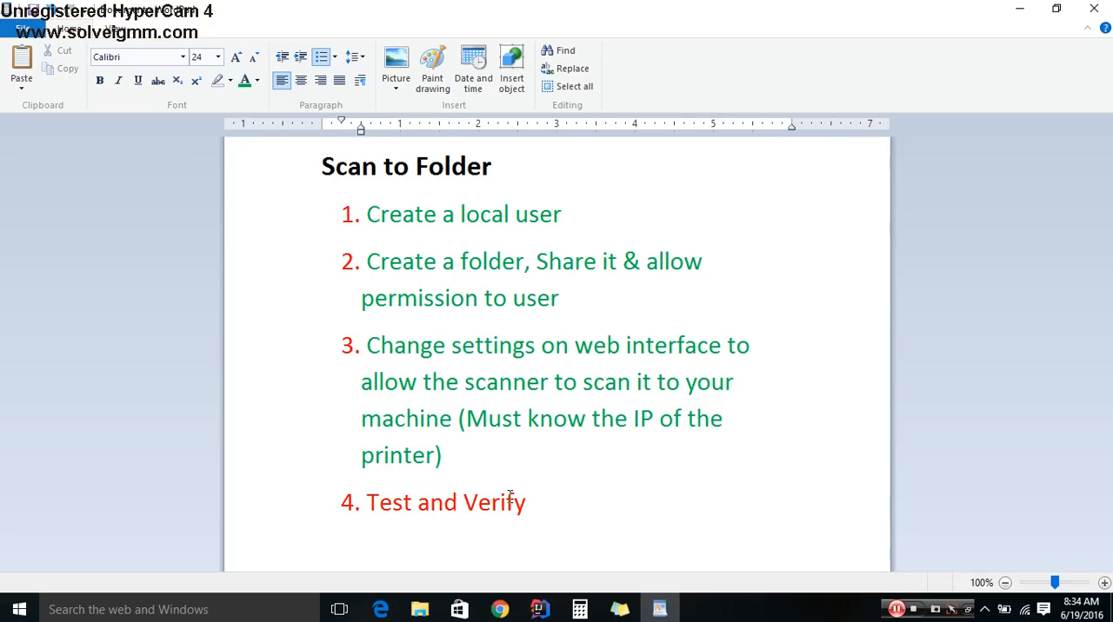
pyautogui.click(420, 610)
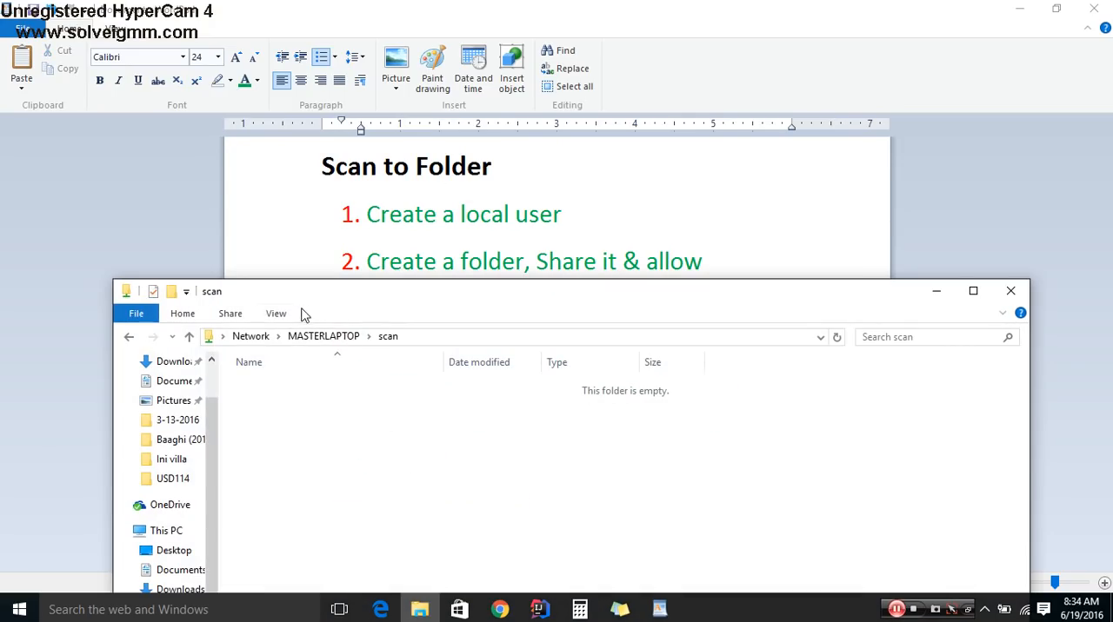
pyautogui.click(164, 511)
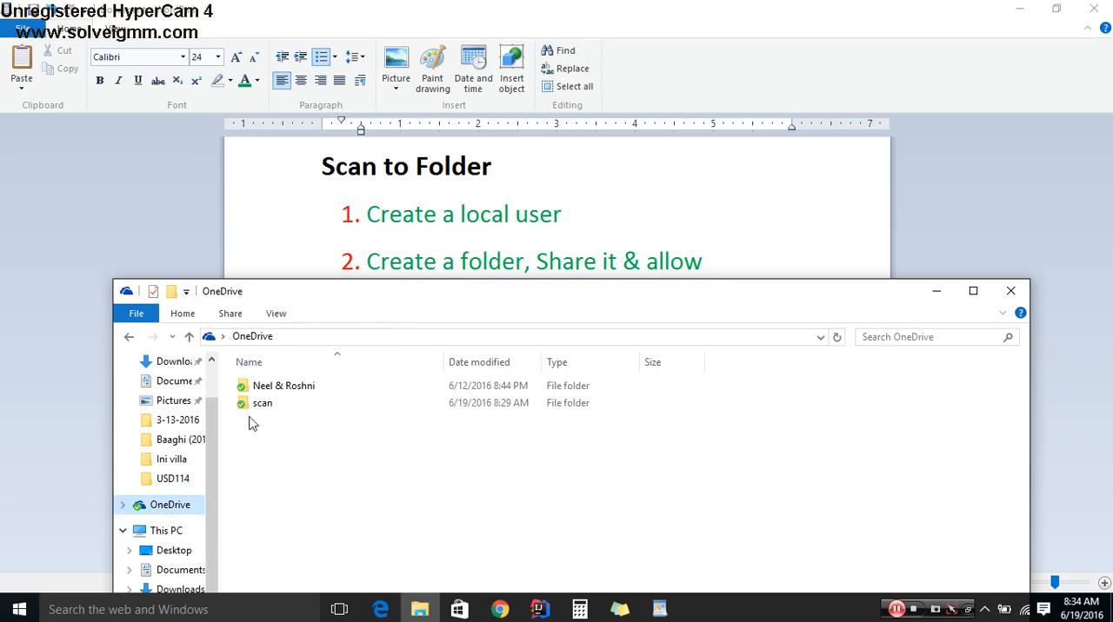
pyautogui.moveTo(393, 309); pyautogui.dragTo(467, 7)
pyautogui.doubleClick(191, 117)
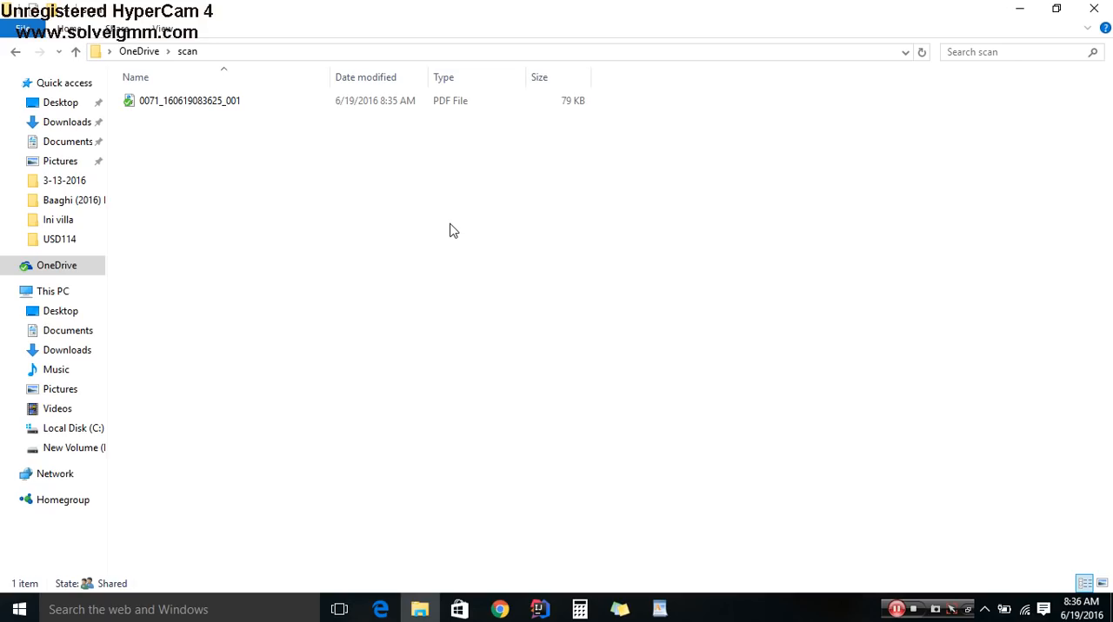
pyautogui.doubleClick(215, 108)
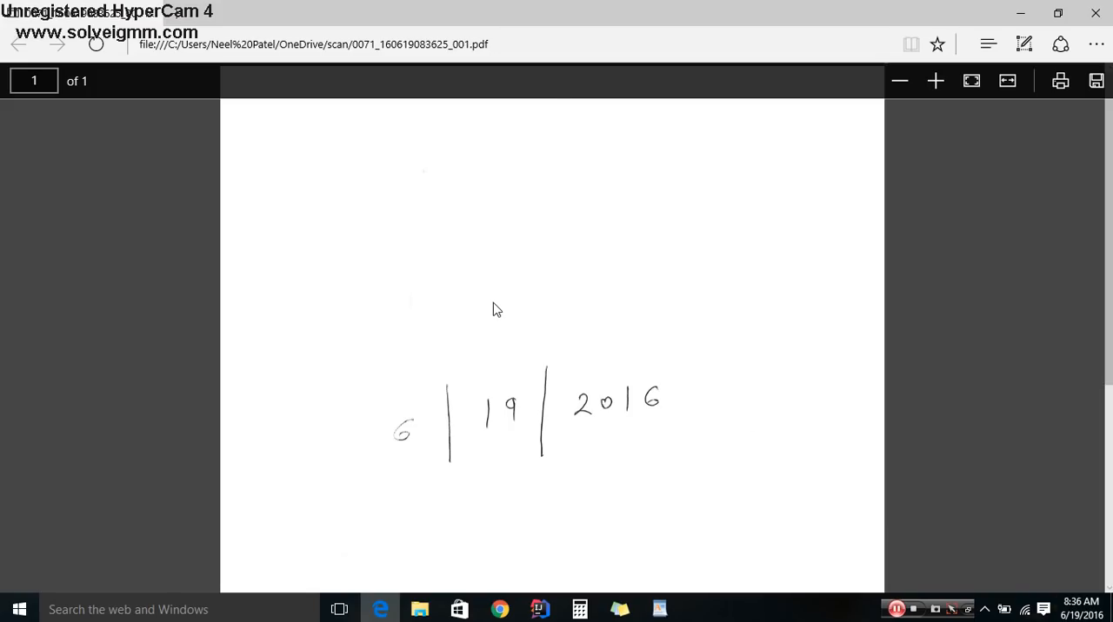
pyautogui.scroll(-3, 493, 304)
pyautogui.scroll(3, 493, 310)
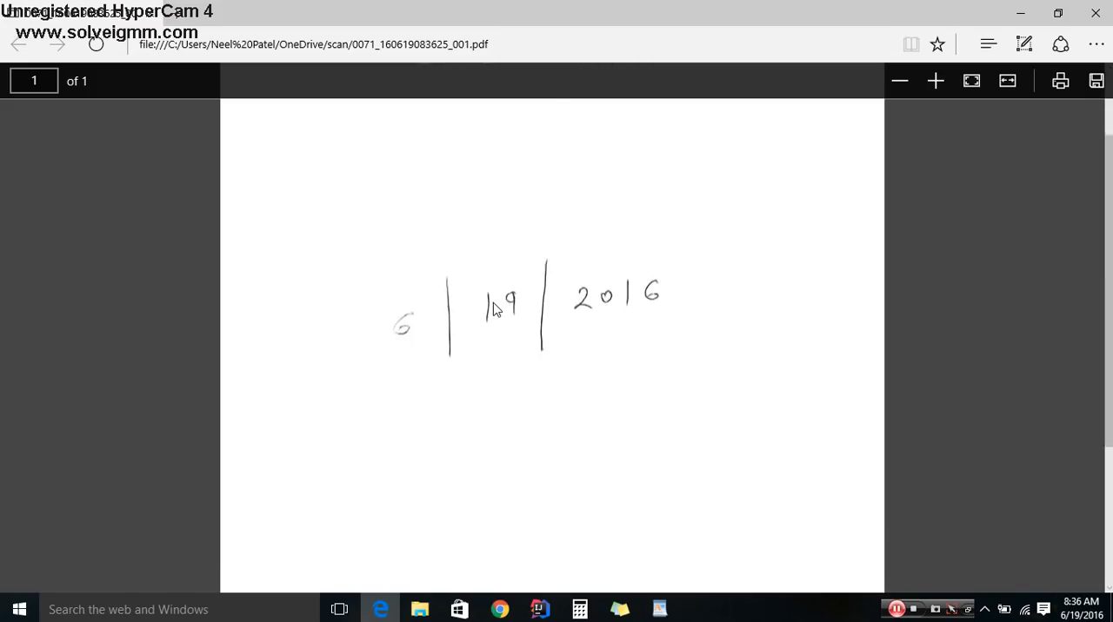
pyautogui.click(1092, 14)
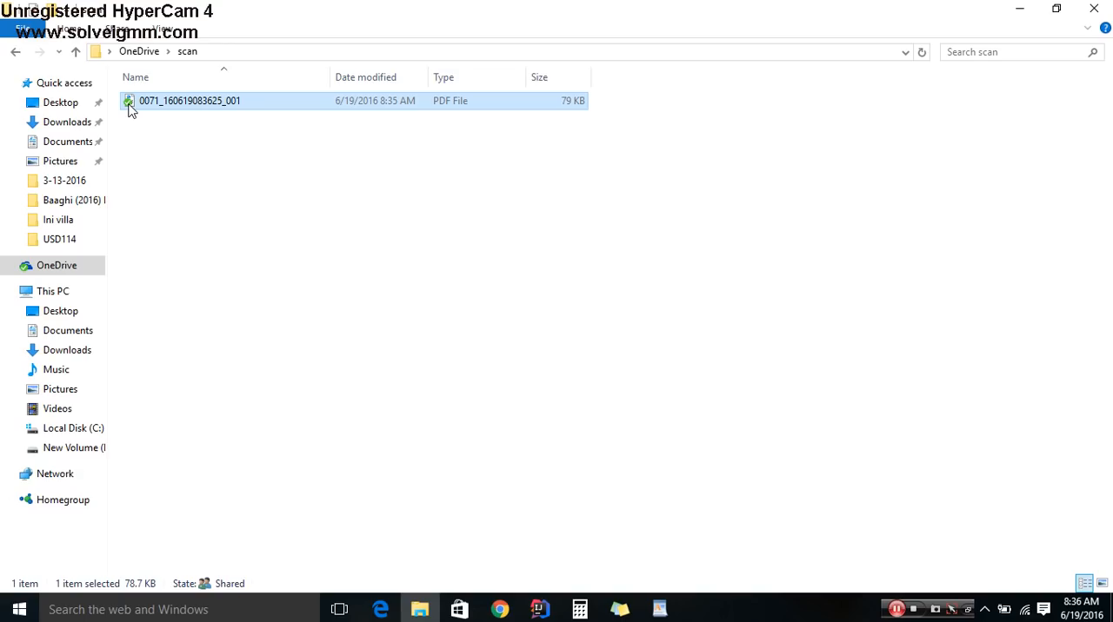
pyautogui.press('Delete')
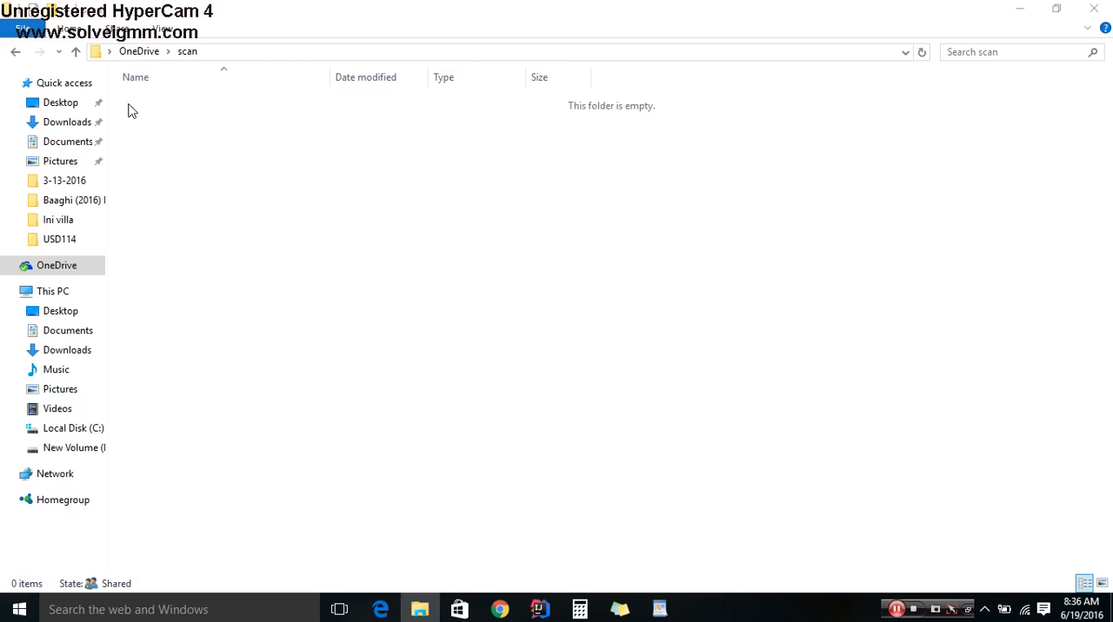
pyautogui.click(1099, 8)
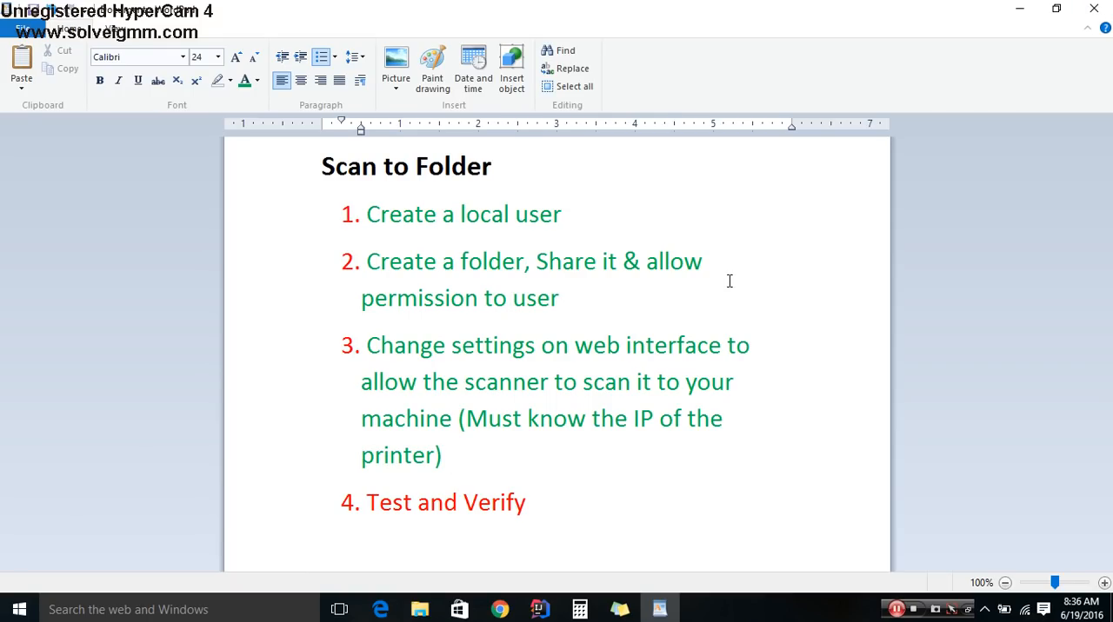
# - Change the font color of the "Test and Verify" list item to green
pyautogui.moveTo(553, 527); pyautogui.dragTo(364, 520)
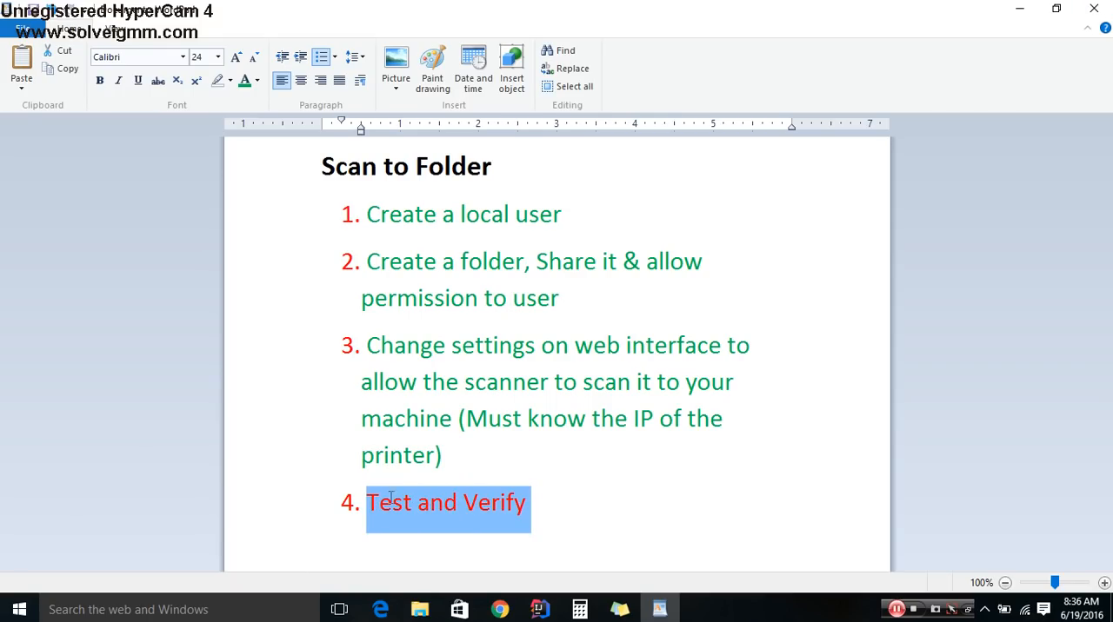
pyautogui.click(244, 81)
pyautogui.click(565, 515)
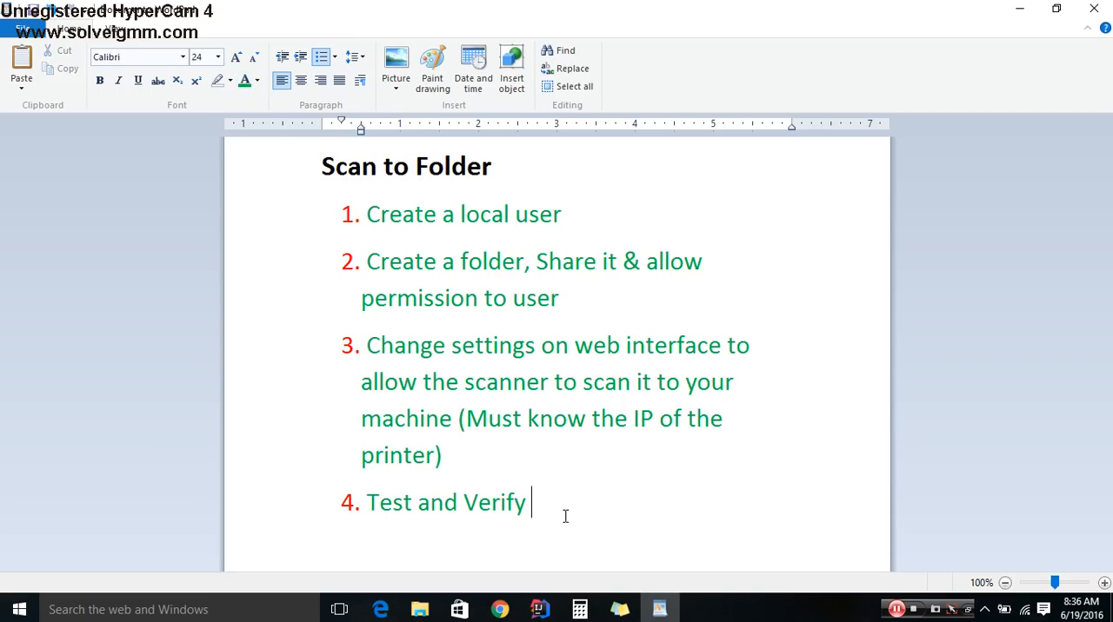